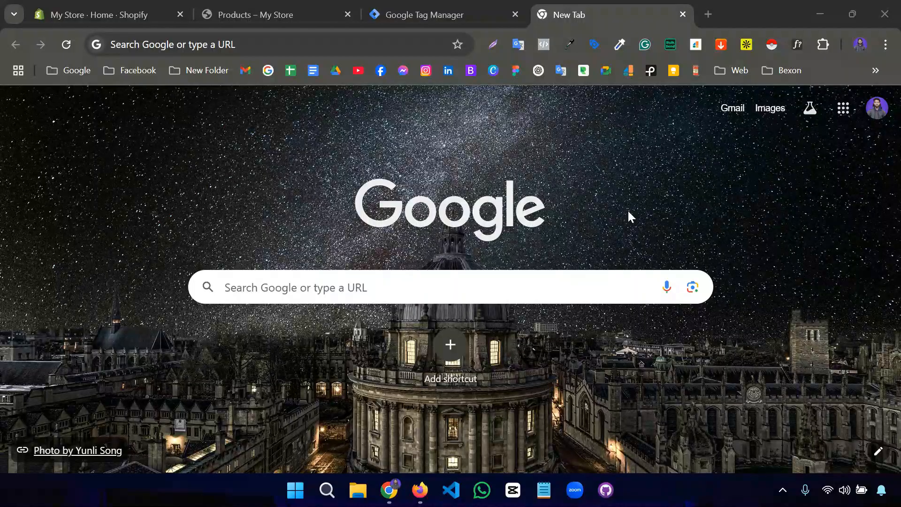
Search Google for business manager, open Meta Business Suite from the Meta result, and close the leftover landing page
left_click(290, 45)
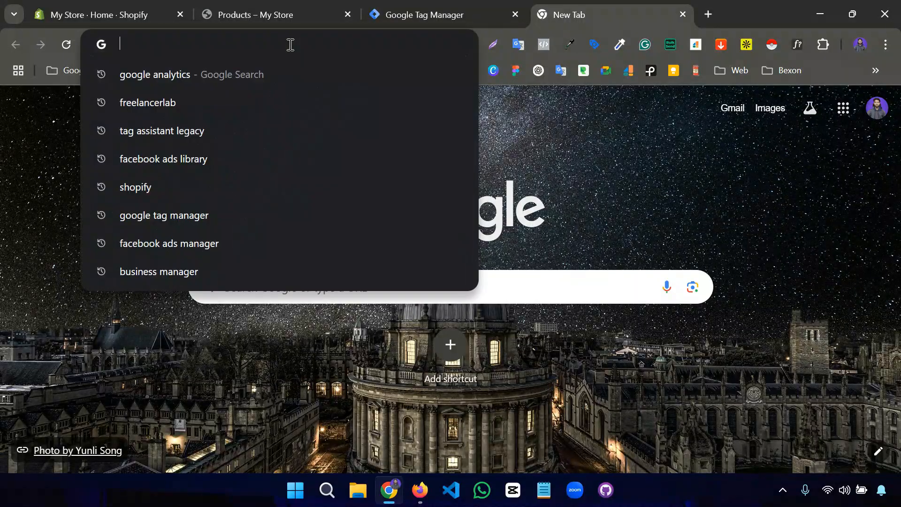
type("b")
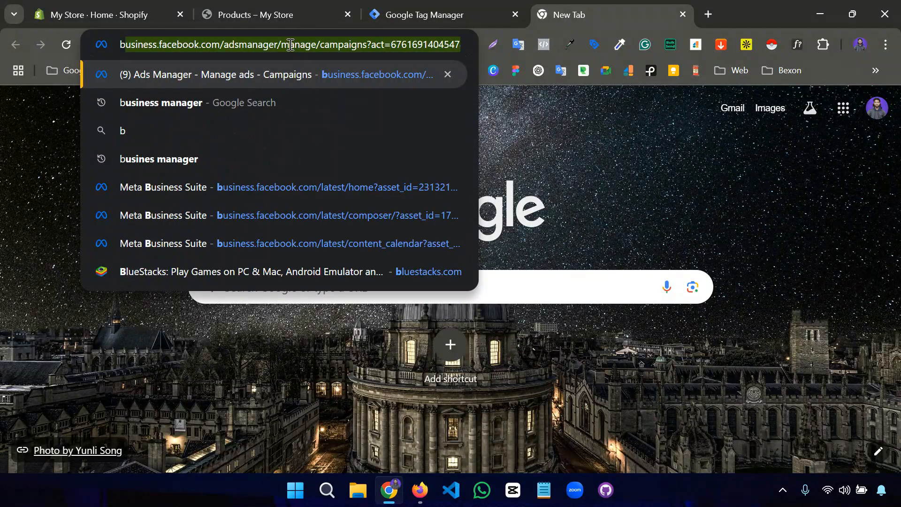
type("u")
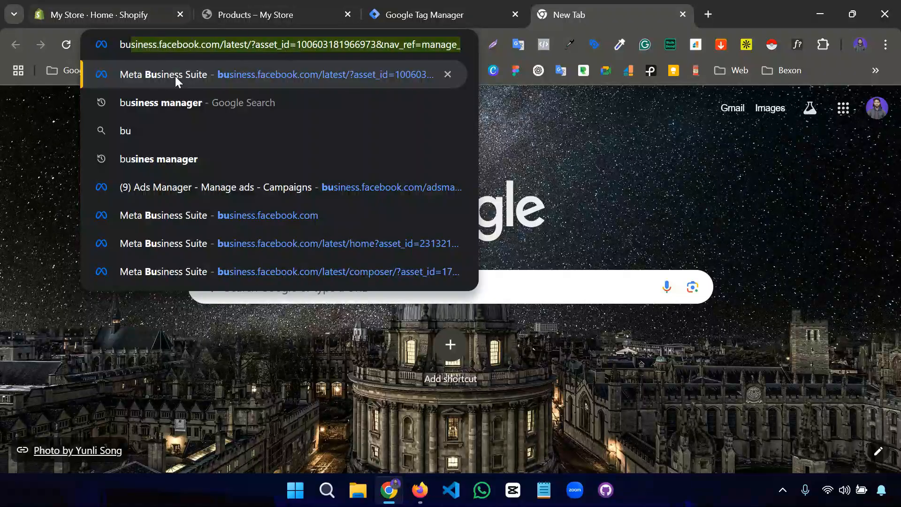
left_click(179, 102)
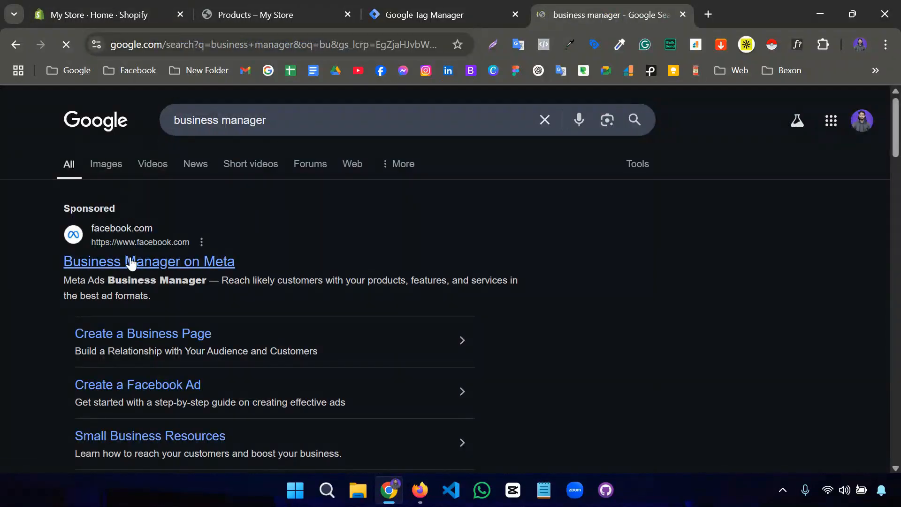
left_click(130, 259)
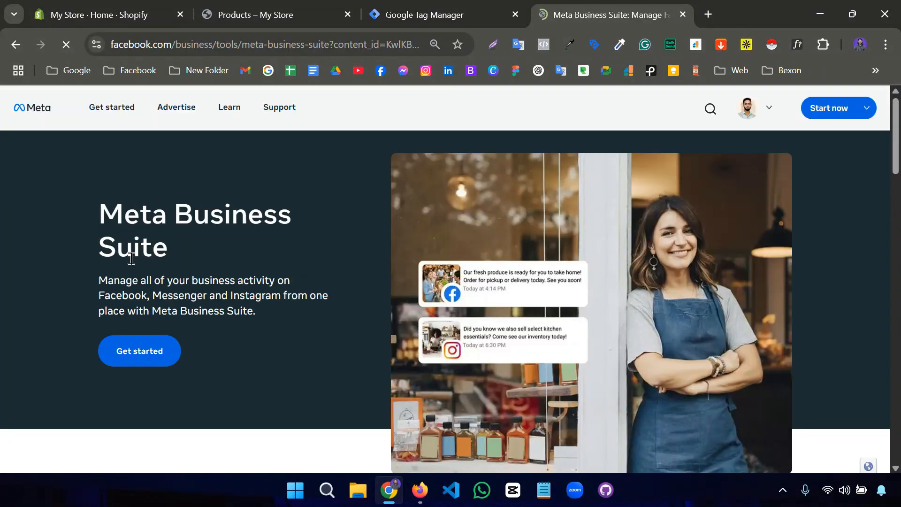
left_click(128, 355)
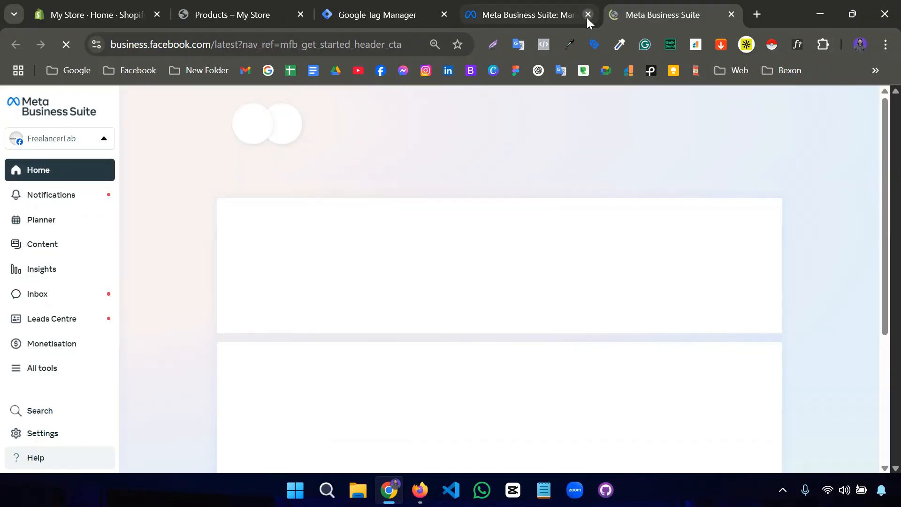
left_click(587, 19)
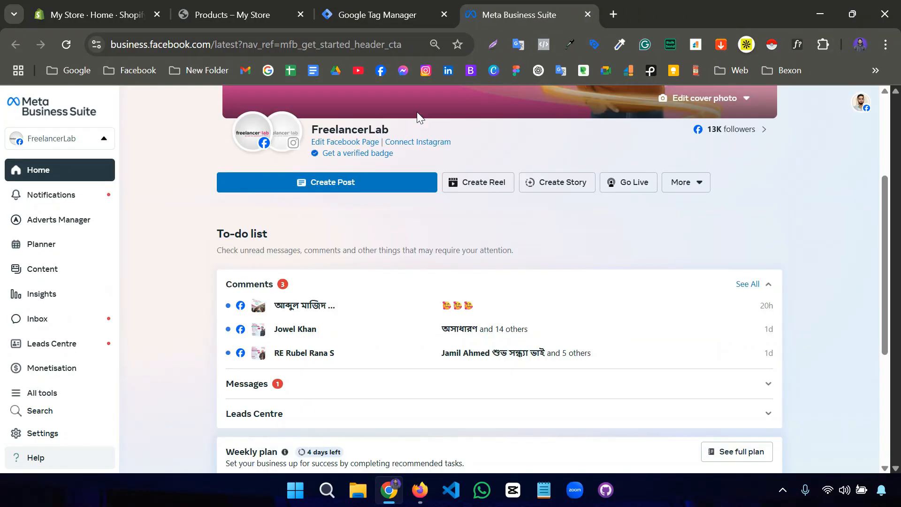
Open Events Manager from the full list of Business Suite tools and close the Business Suite page
scroll(76, 281, "down", 1)
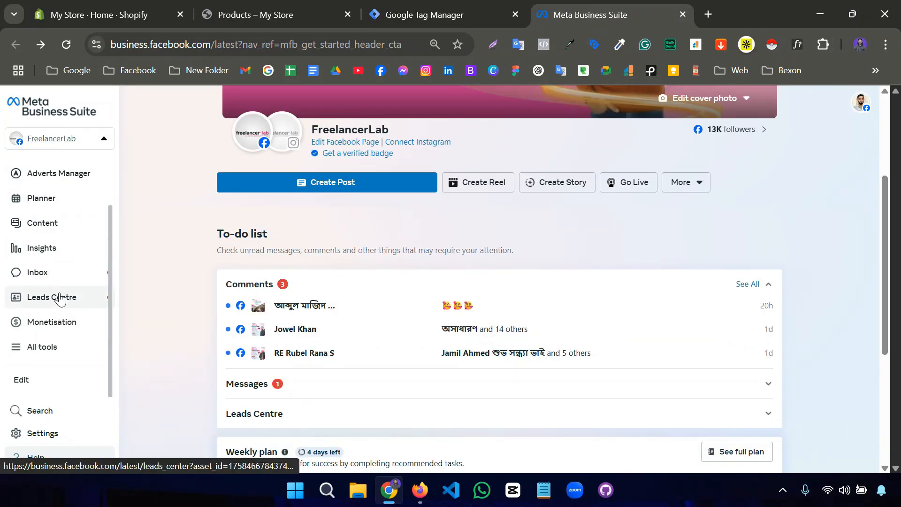
left_click(49, 347)
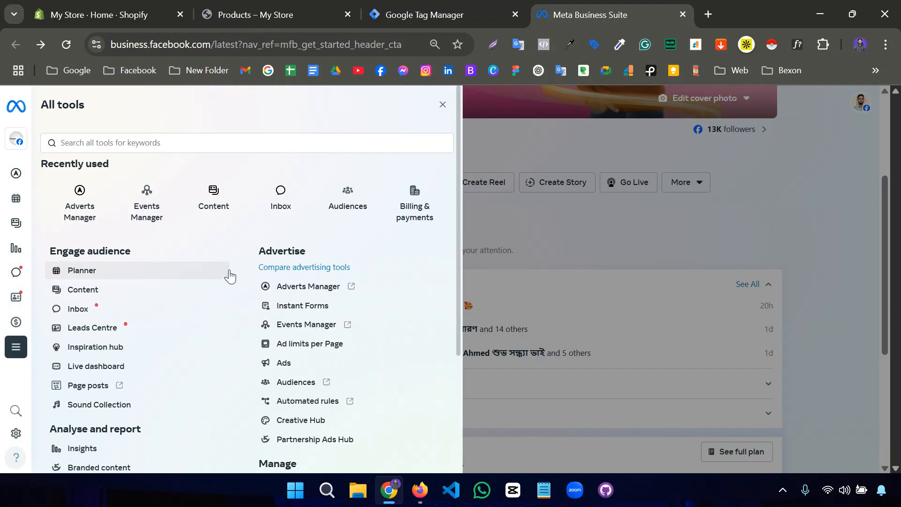
scroll(233, 282, "down", 2)
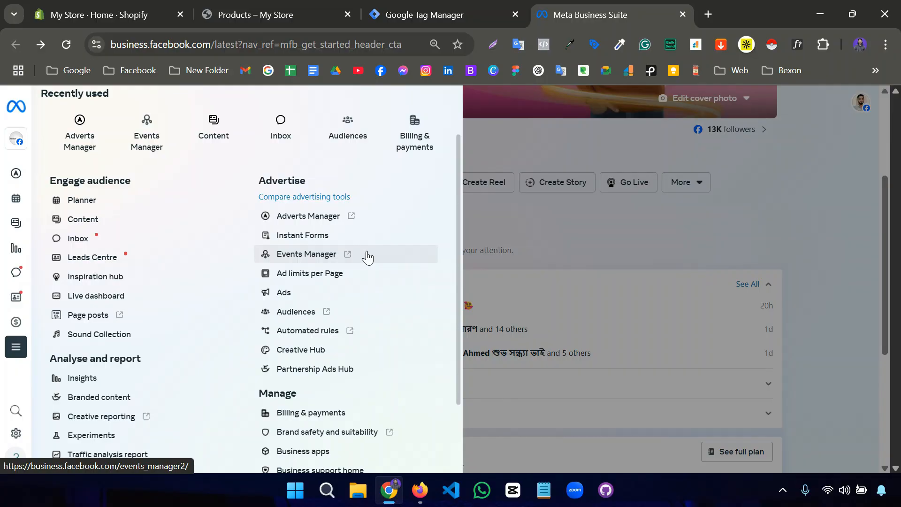
mouse_move(12, 151)
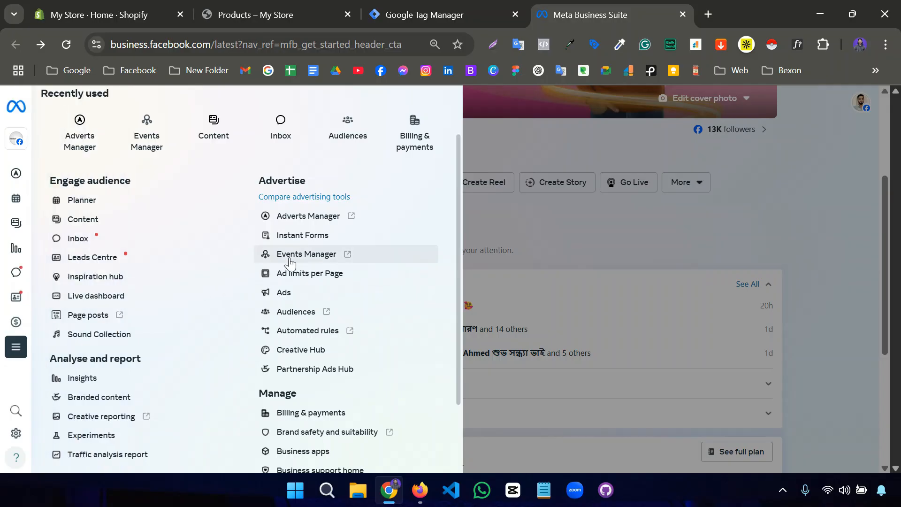
left_click(295, 261)
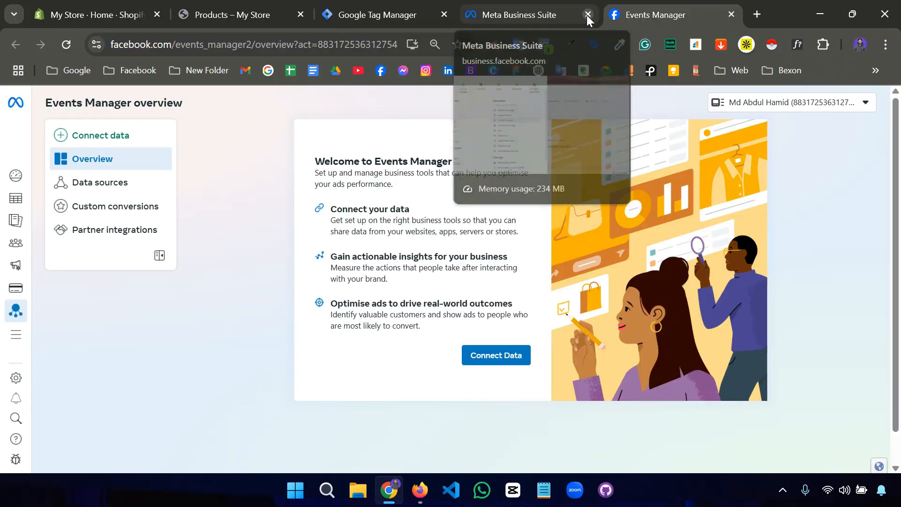
left_click(588, 15)
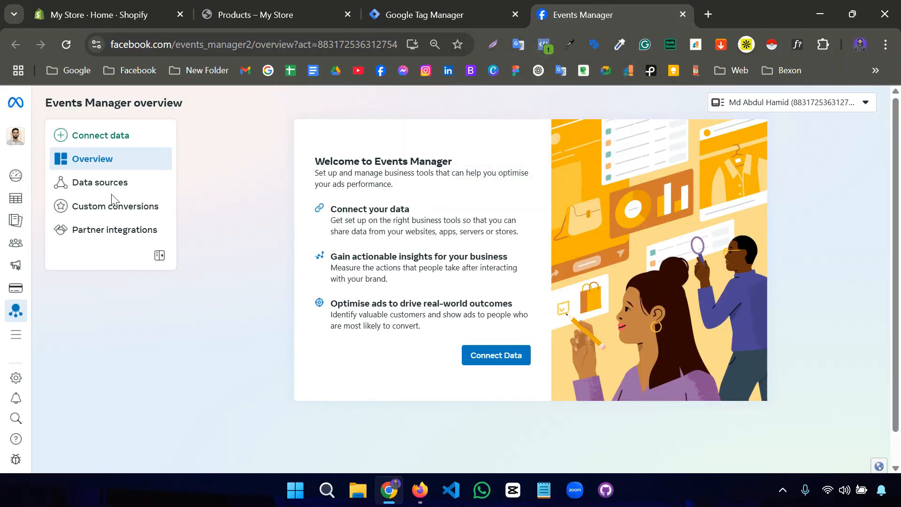
Switch to the business portfolio with 4 business assets, check its data sources, and return to the overview
left_click(75, 141)
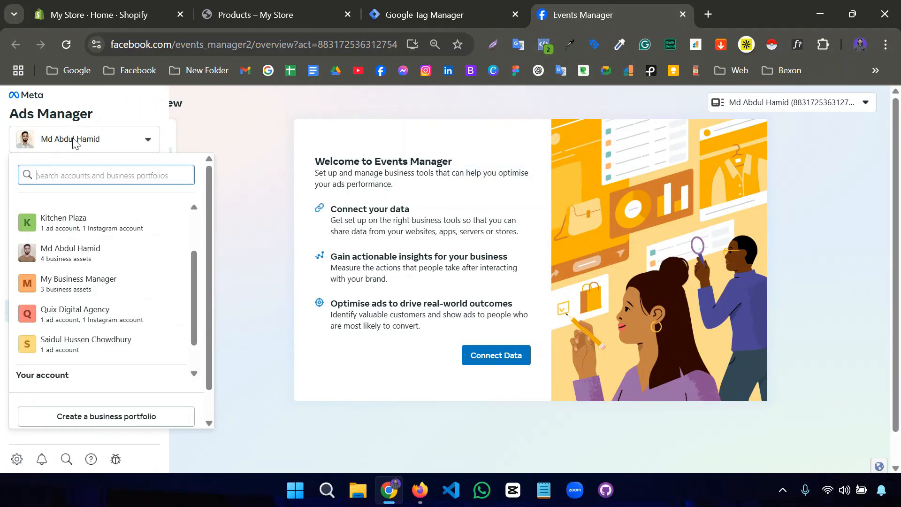
scroll(94, 262, "down", 1)
mouse_move(18, 162)
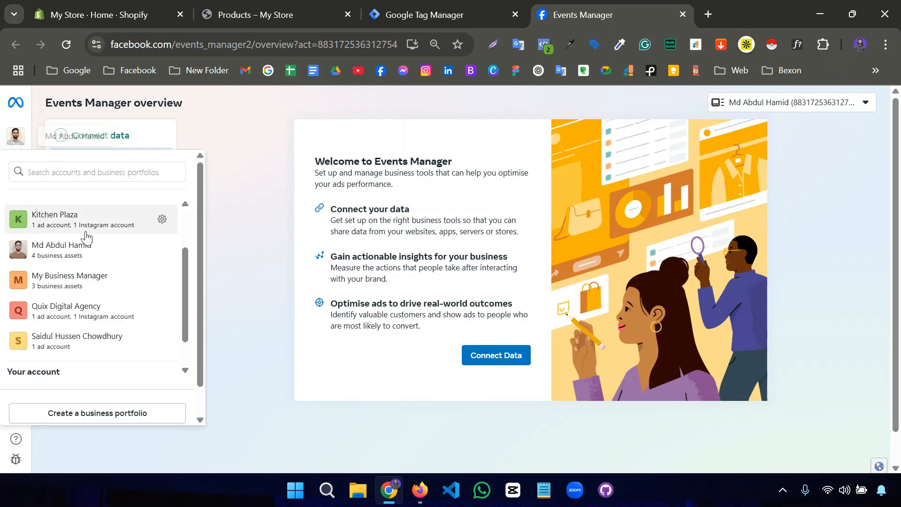
left_click(85, 248)
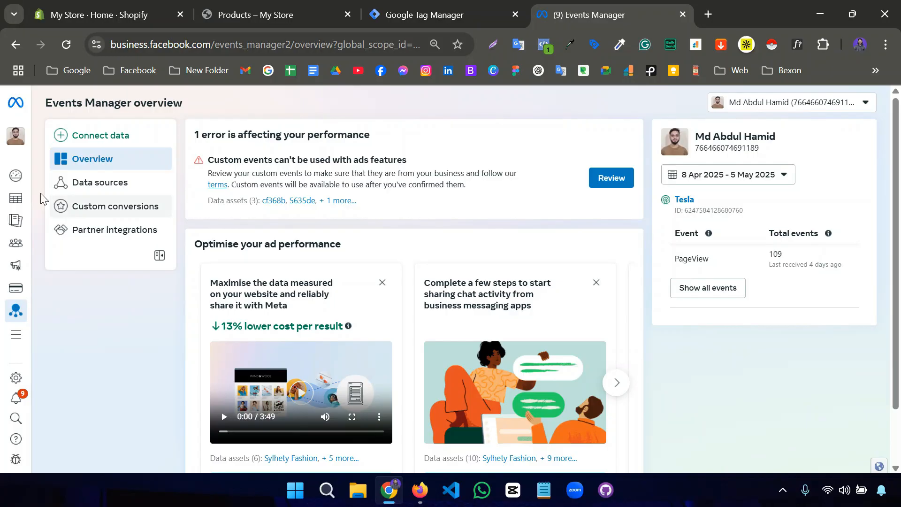
left_click(137, 184)
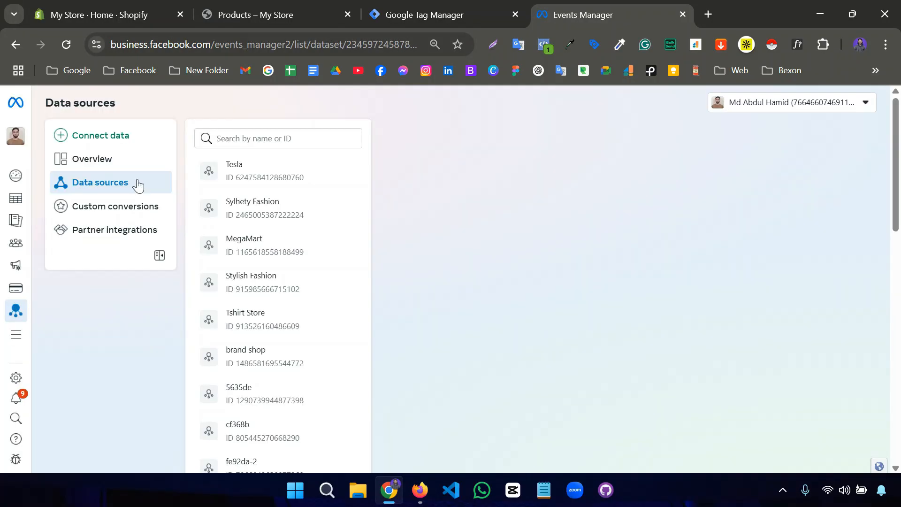
left_click(109, 160)
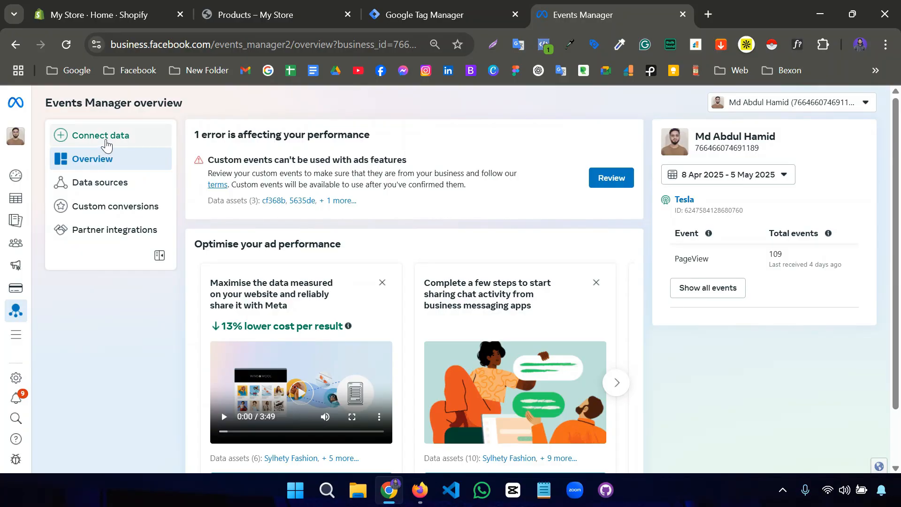
Start connecting a new data source of the Web type
left_click(106, 139)
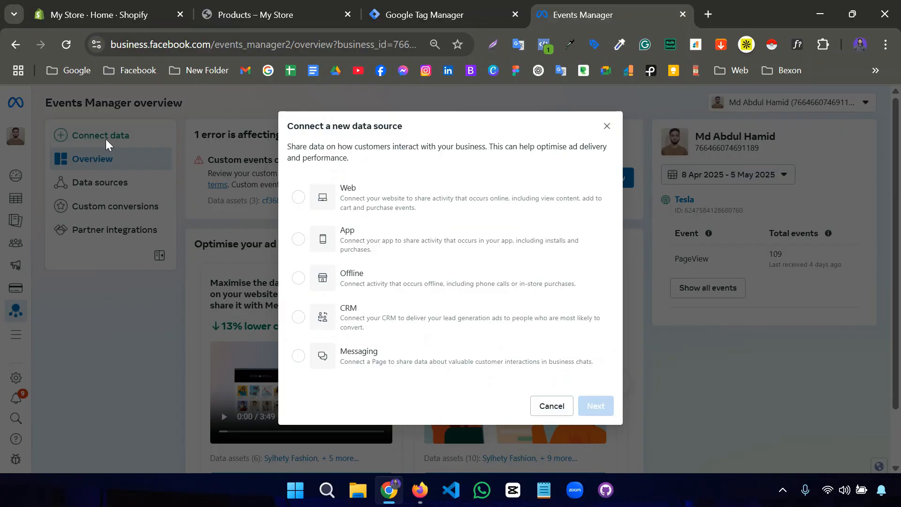
left_click(355, 199)
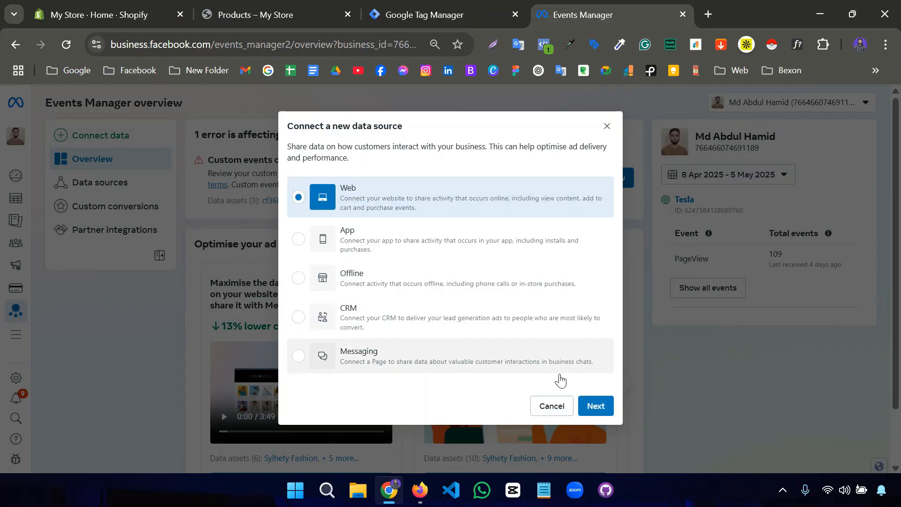
left_click(594, 406)
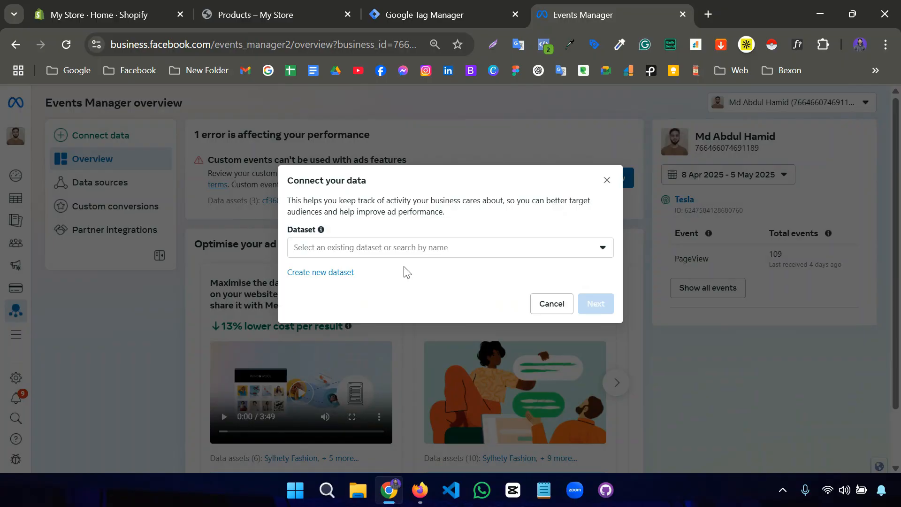
Check the list of existing datasets available for the web connection without selecting one
left_click(409, 249)
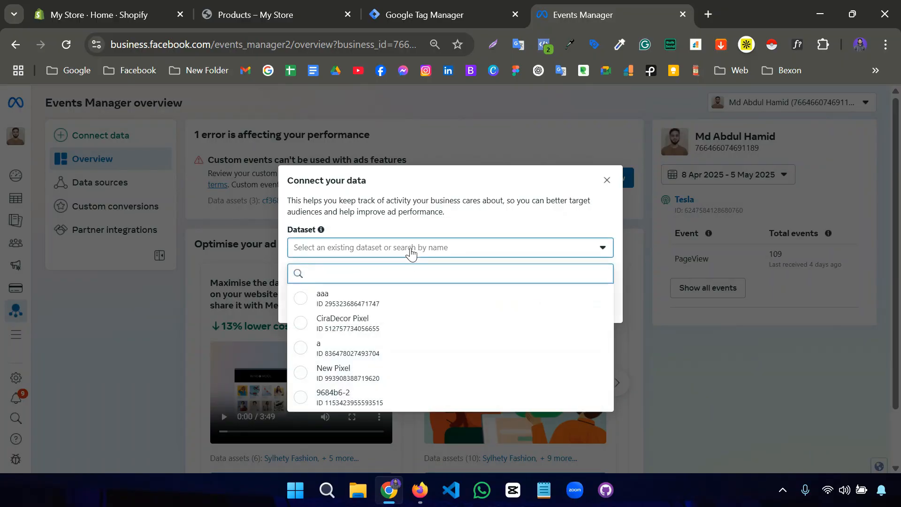
left_click(409, 247)
left_click(403, 250)
left_click(403, 250)
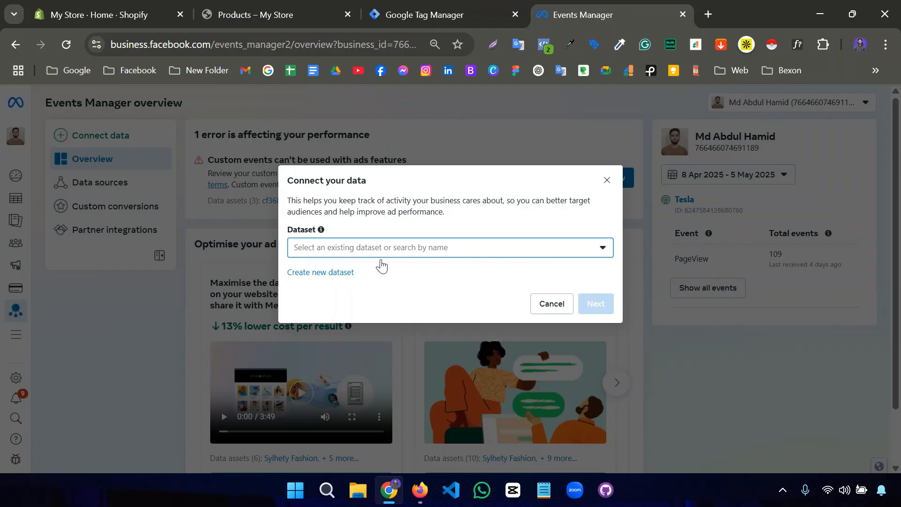
Create a new dataset named Mega Mart Pixel with the free Conversions API Gateway demo request disabled
left_click(333, 274)
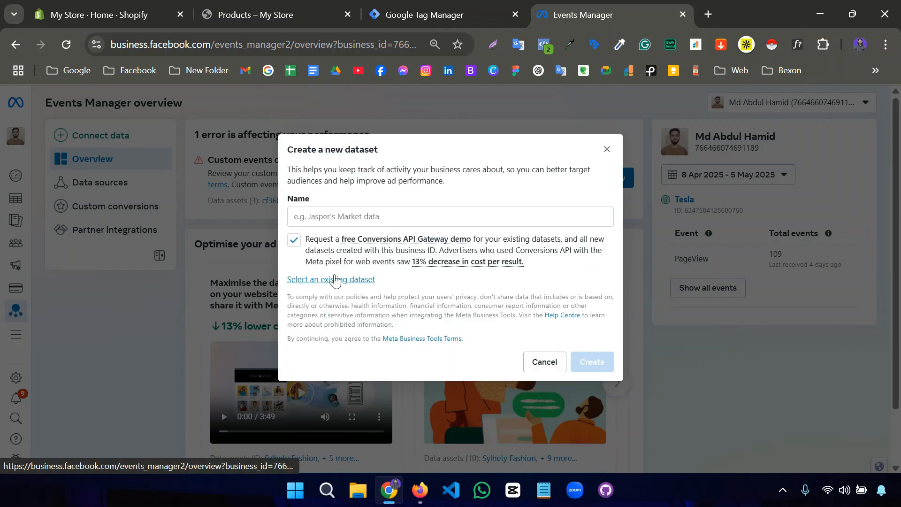
left_click(344, 216)
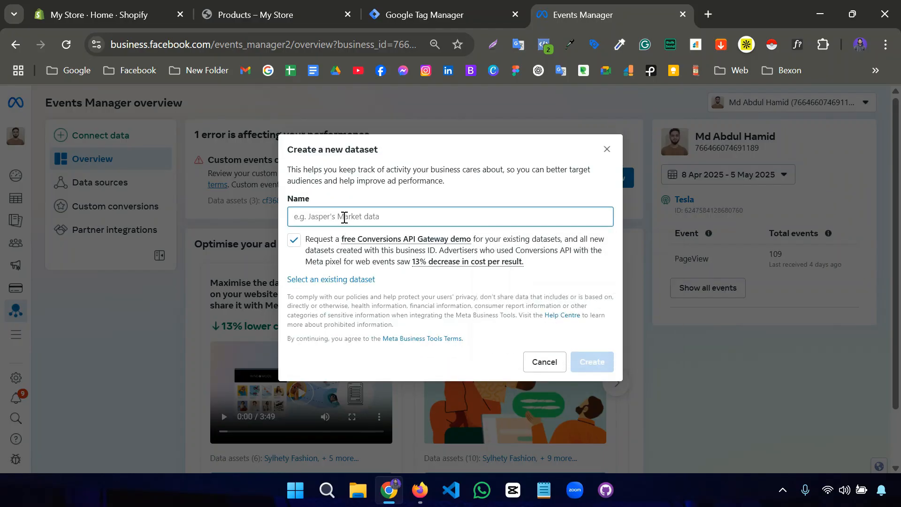
type("Mega ")
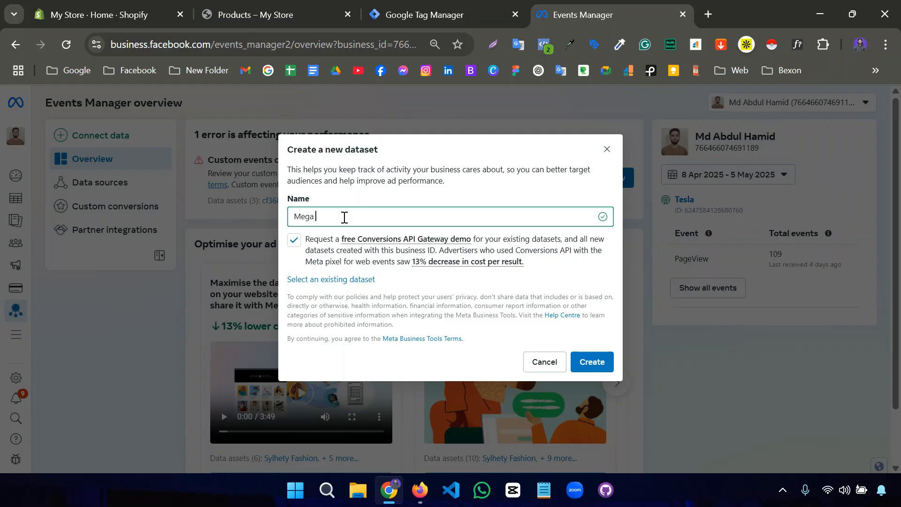
type("Mart Pixel")
left_click(297, 244)
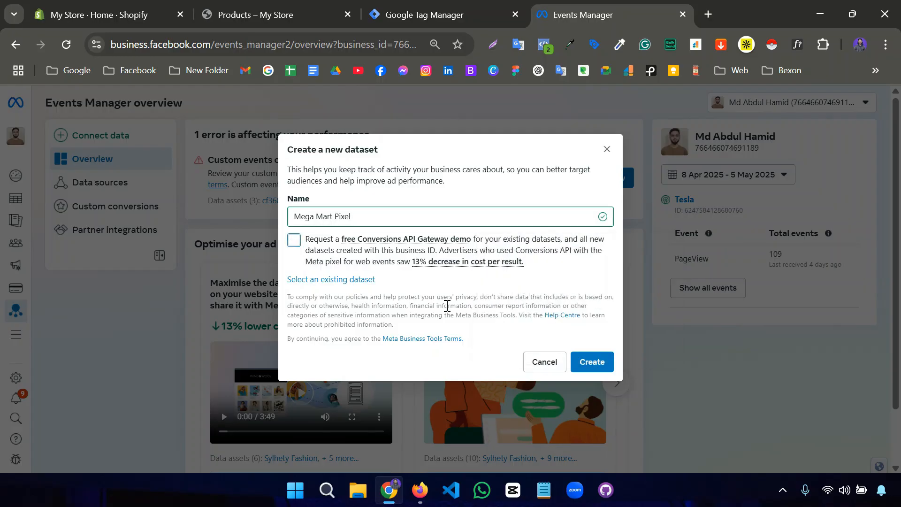
left_click(591, 361)
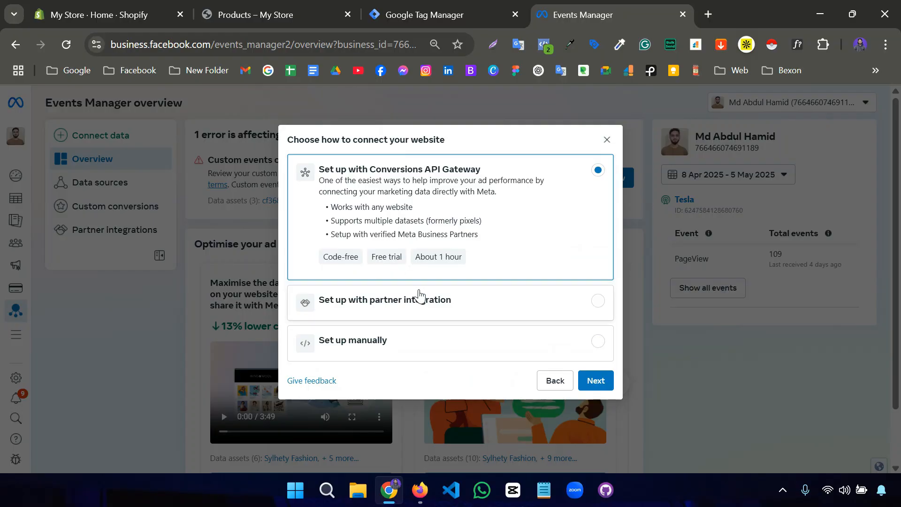
Choose to set up the website connection manually using the Meta pixel only option
left_click(454, 342)
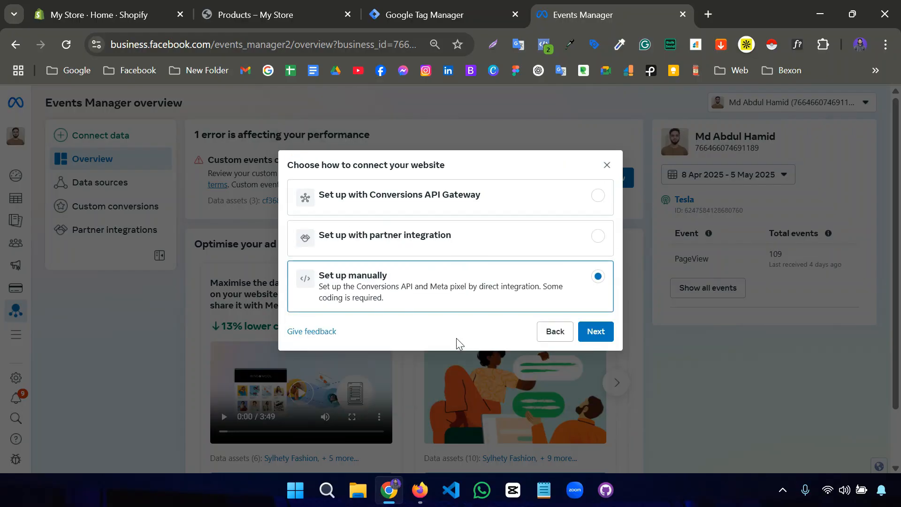
left_click(597, 333)
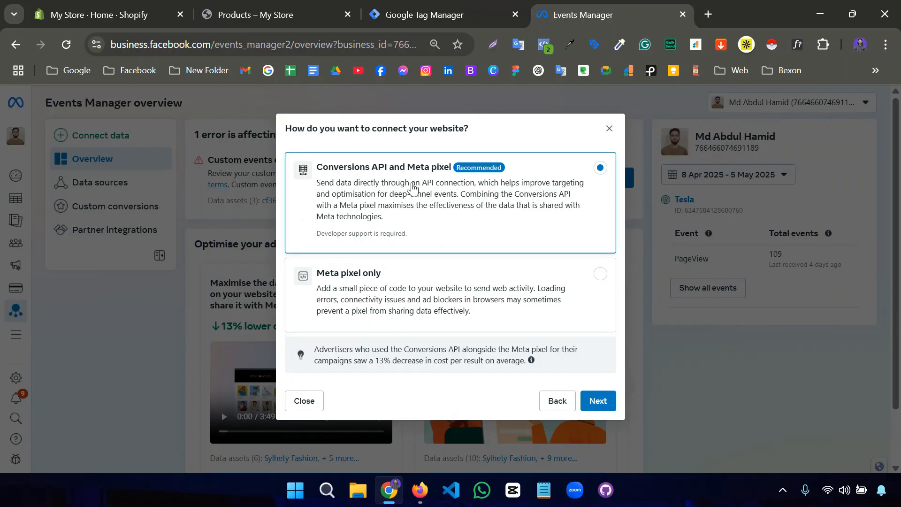
left_click(413, 291)
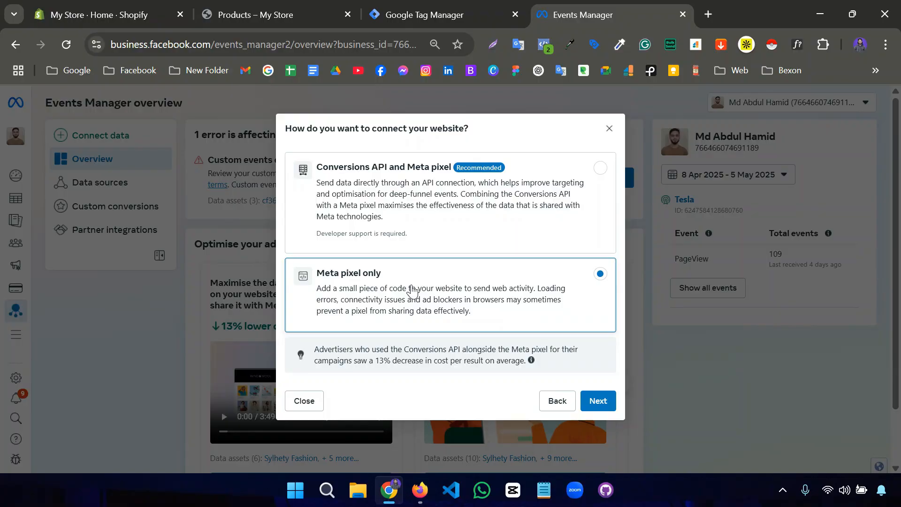
left_click(598, 400)
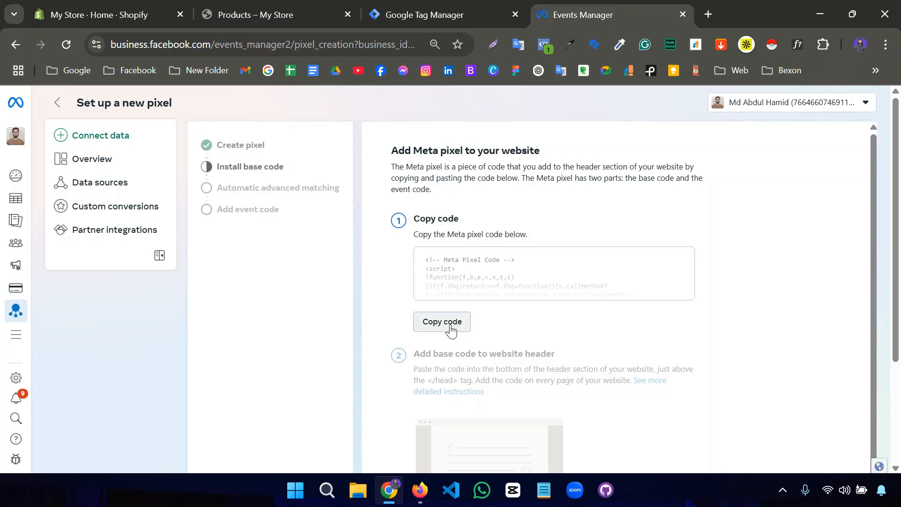
Copy the Meta pixel base code and review the instructions for adding it to the website header
left_click(450, 329)
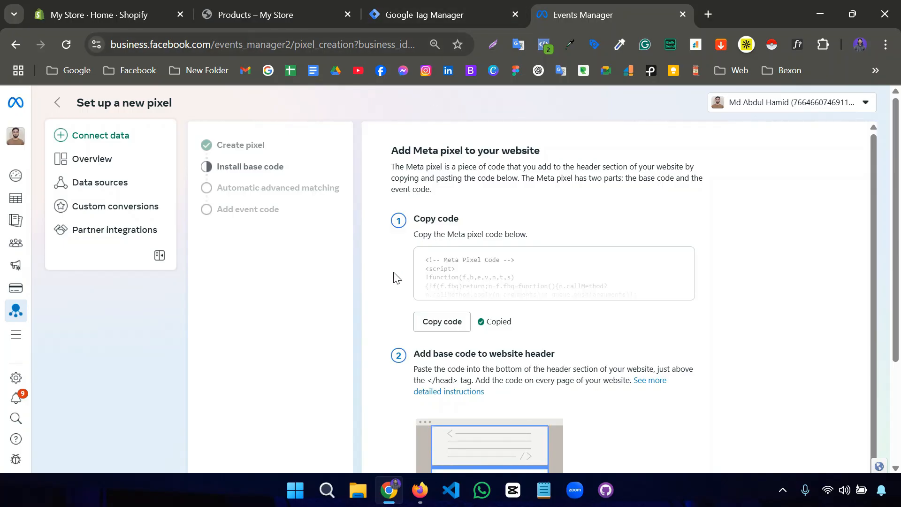
scroll(402, 304, "down", 1)
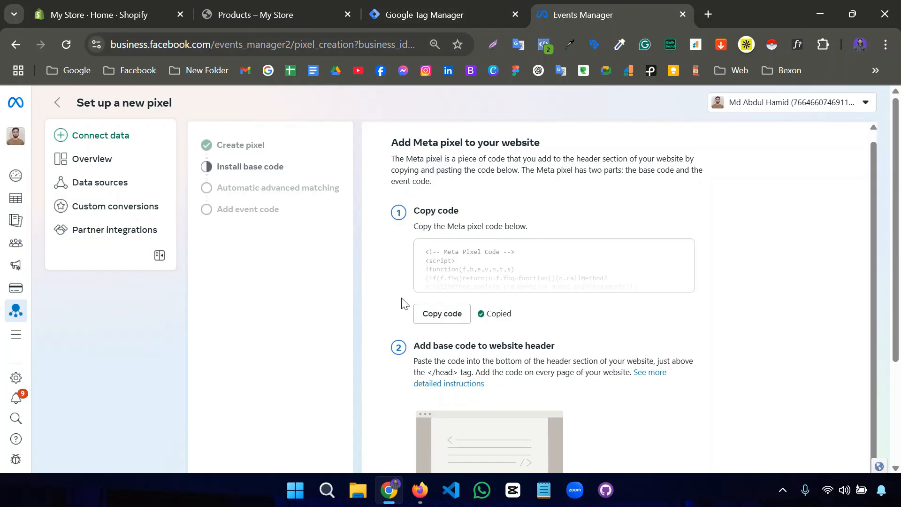
scroll(567, 314, "down", 3)
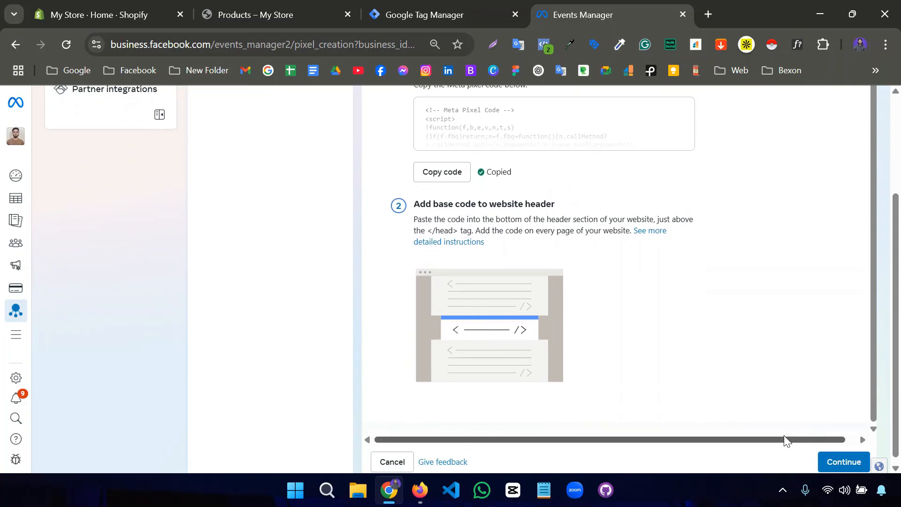
Turn on automatic advanced matching for the pixel and finish setup without adding events, continuing to the pixel overview
left_click(838, 464)
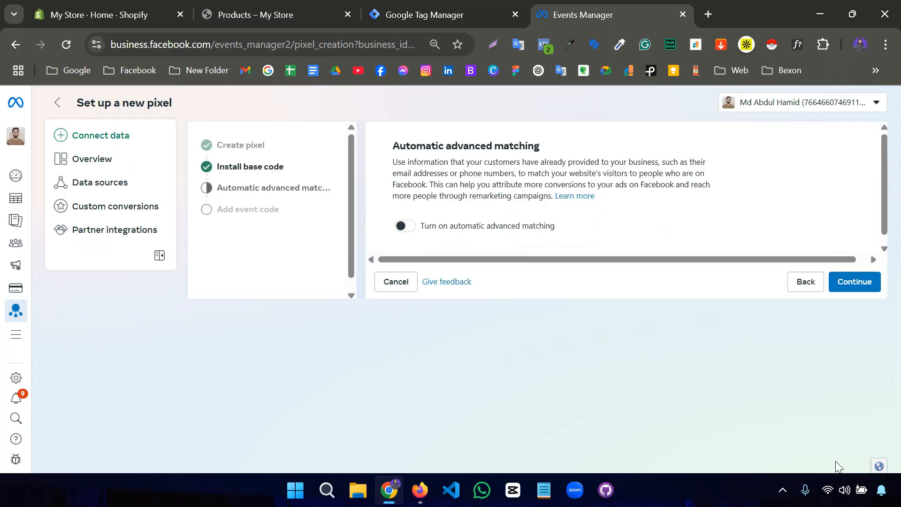
left_click(402, 228)
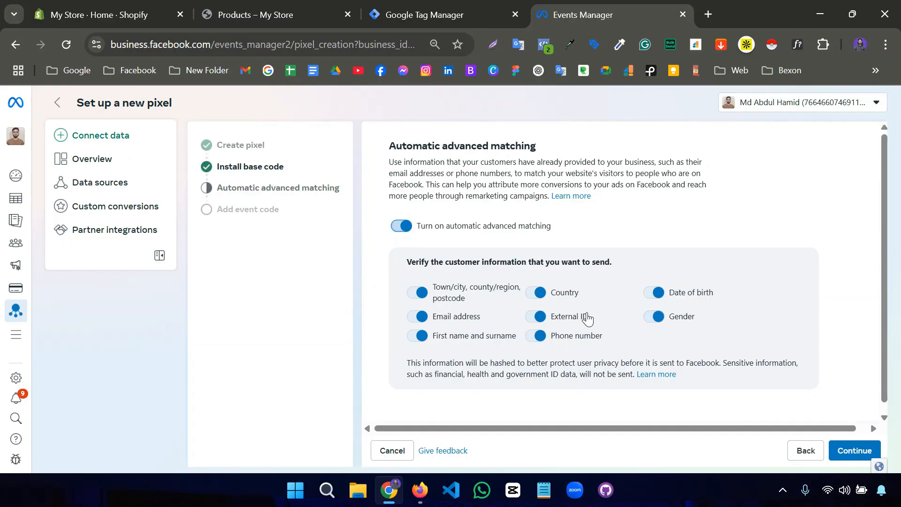
left_click(852, 452)
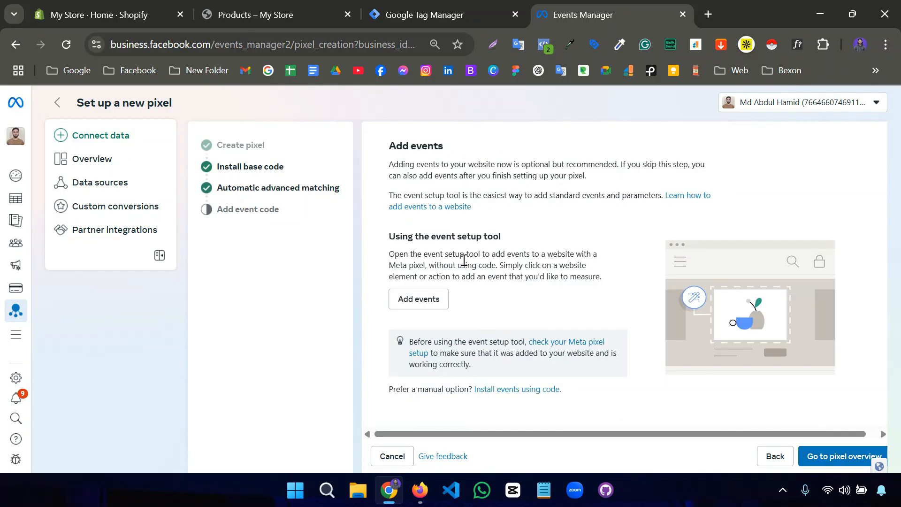
scroll(501, 308, "down", 1)
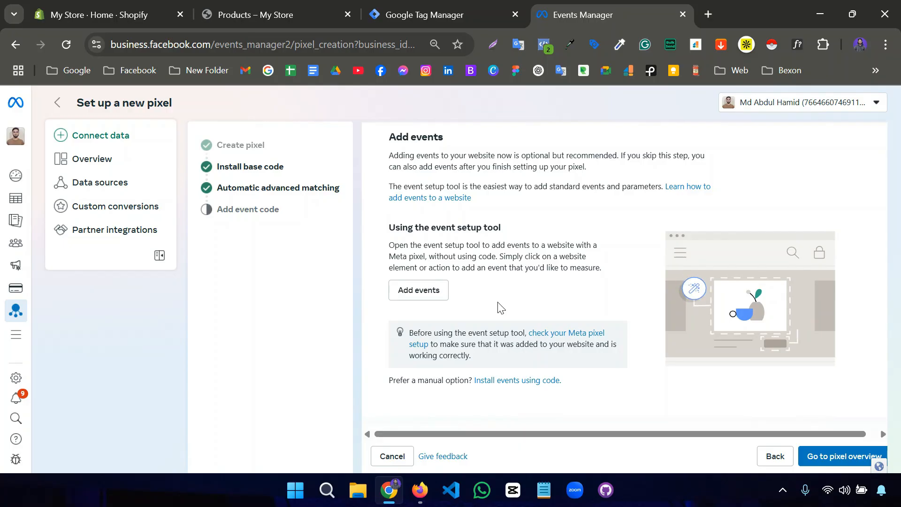
left_click(830, 456)
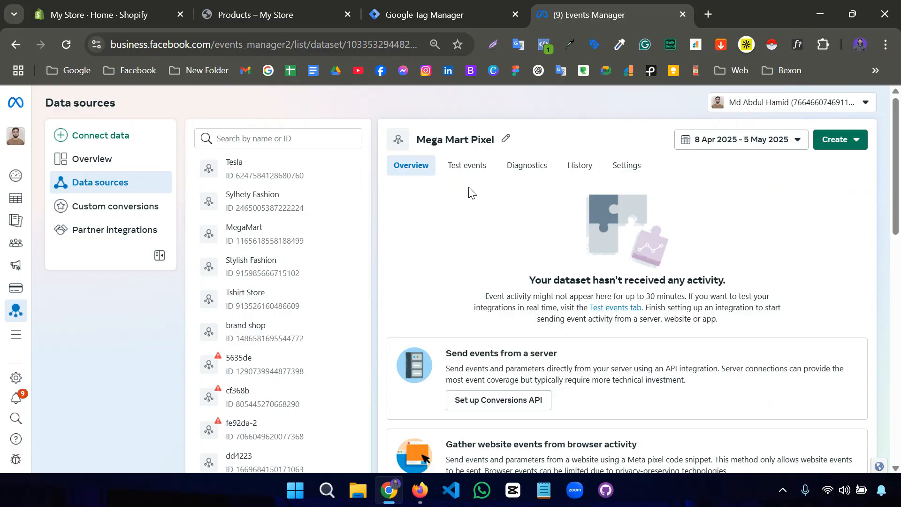
Copy the dataset ID from the settings of Mega Mart Pixel
scroll(471, 192, "down", 5)
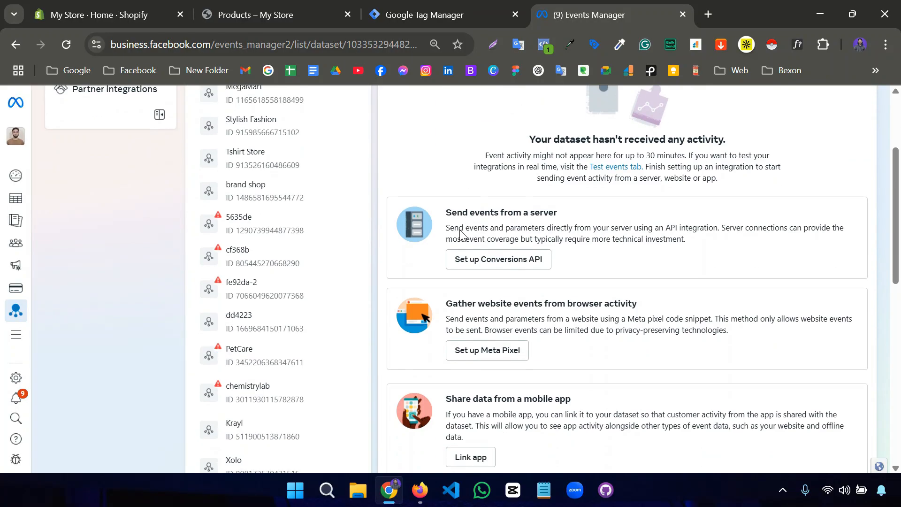
scroll(463, 220, "up", 5)
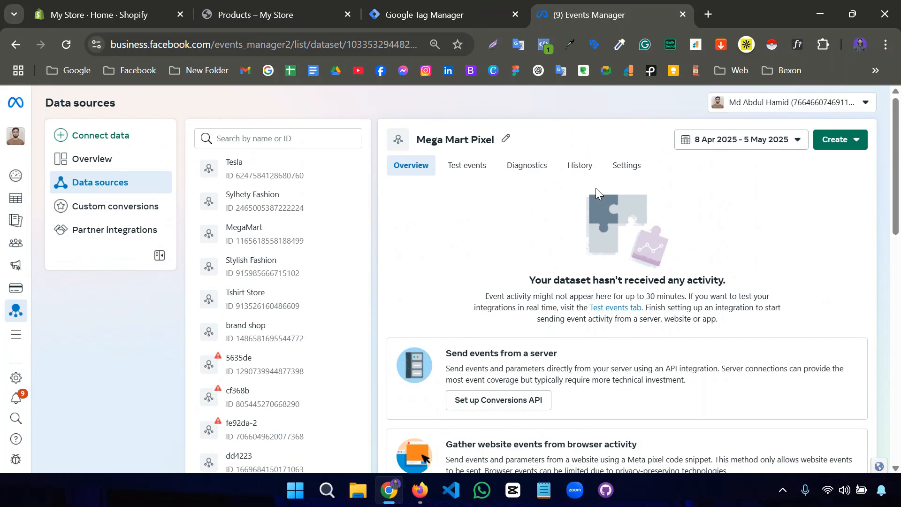
left_click(630, 169)
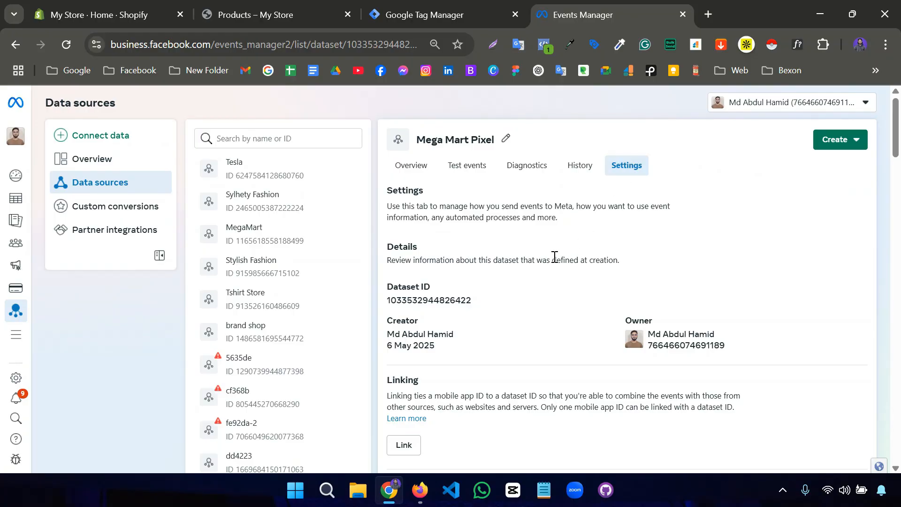
left_click(436, 303)
Switch to Google Tag Manager, start a new tag and look through the available tag types
left_click(436, 19)
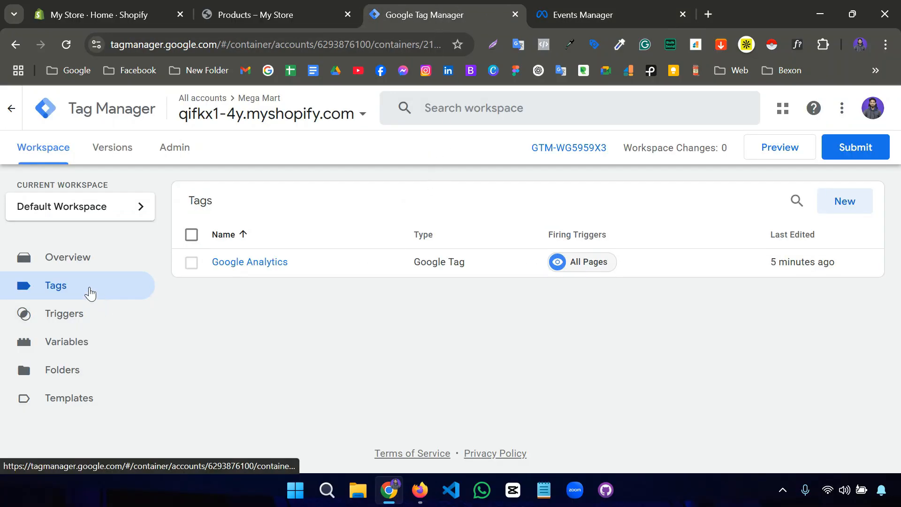
left_click(828, 205)
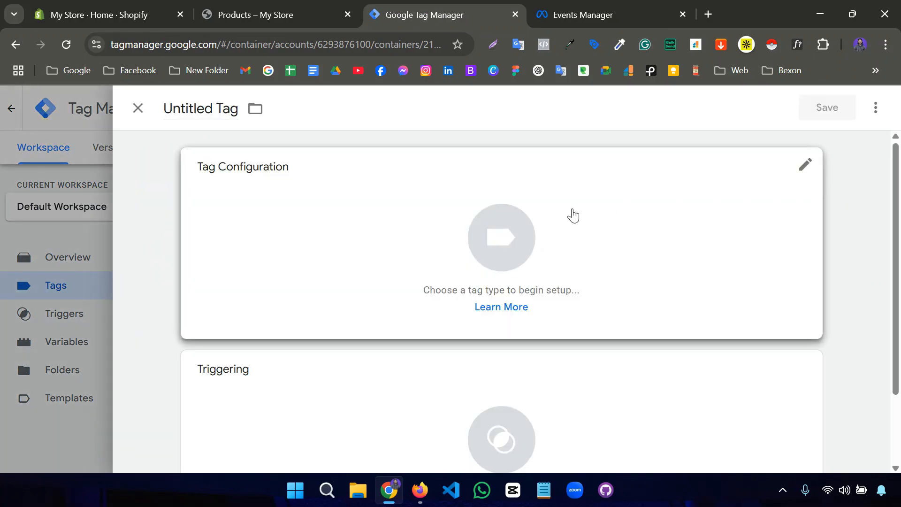
left_click(338, 231)
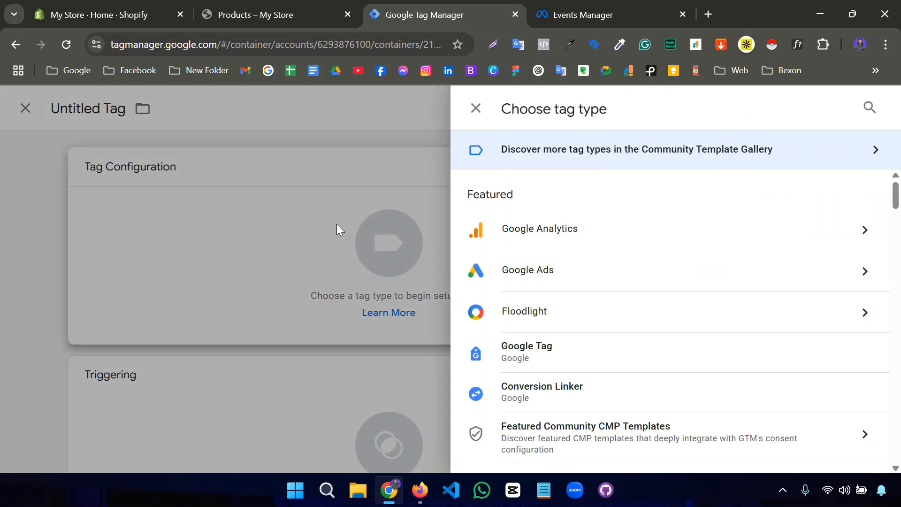
scroll(580, 314, "down", 7)
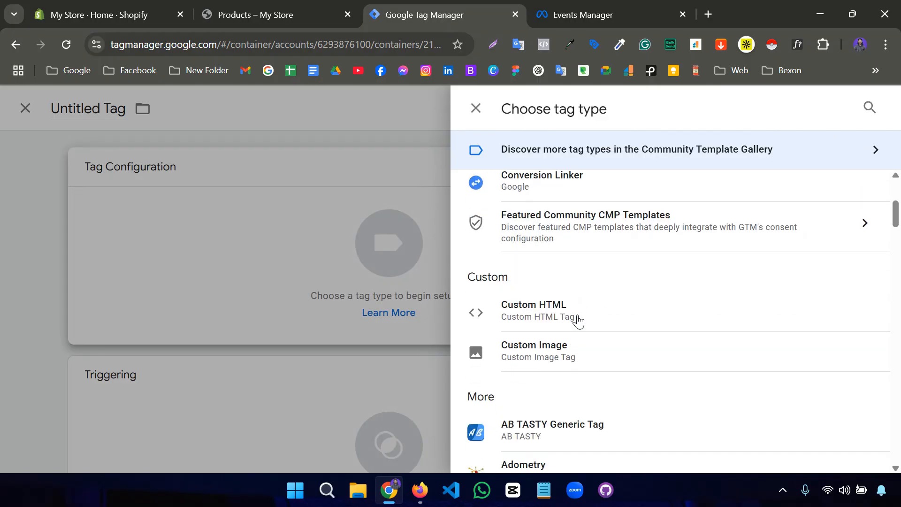
scroll(579, 319, "up", 7)
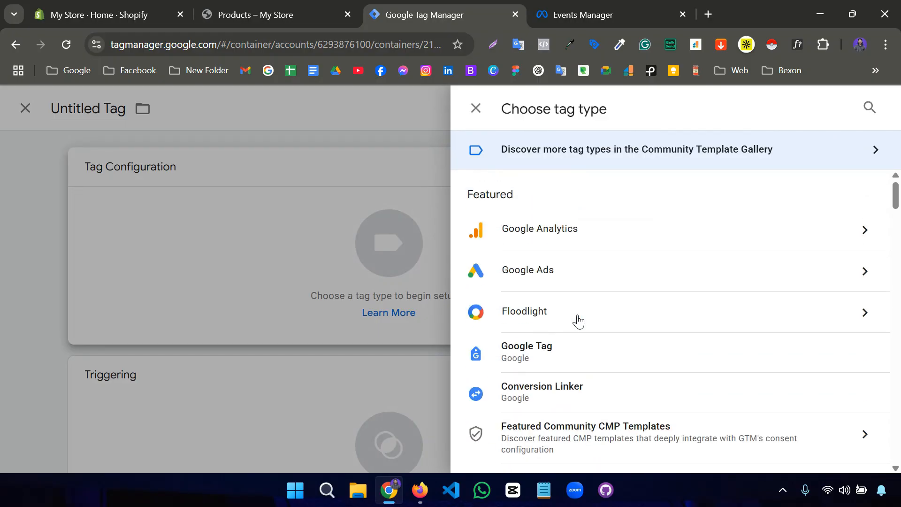
scroll(590, 320, "down", 4)
scroll(590, 319, "up", 4)
Find the Facebook Pixel template by facebookarchive in the Community Template Gallery and add it to the workspace as the tag type
left_click(613, 160)
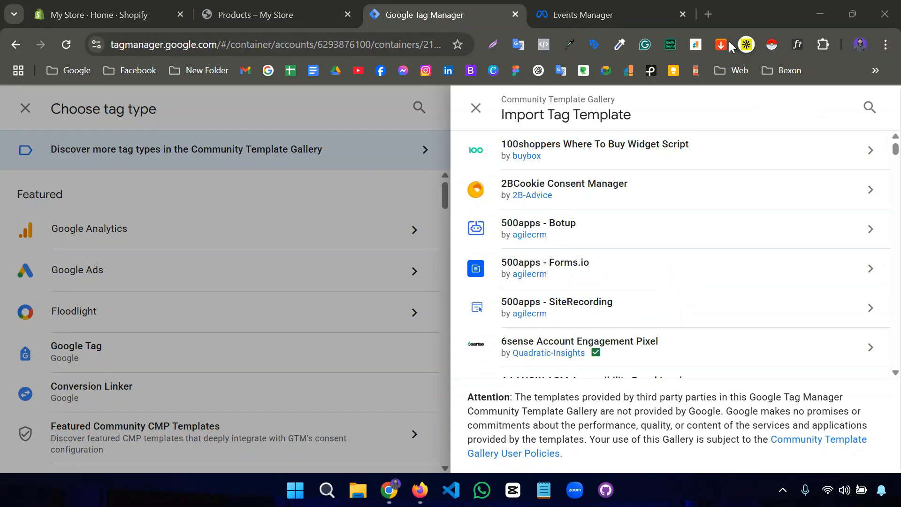
left_click(868, 109)
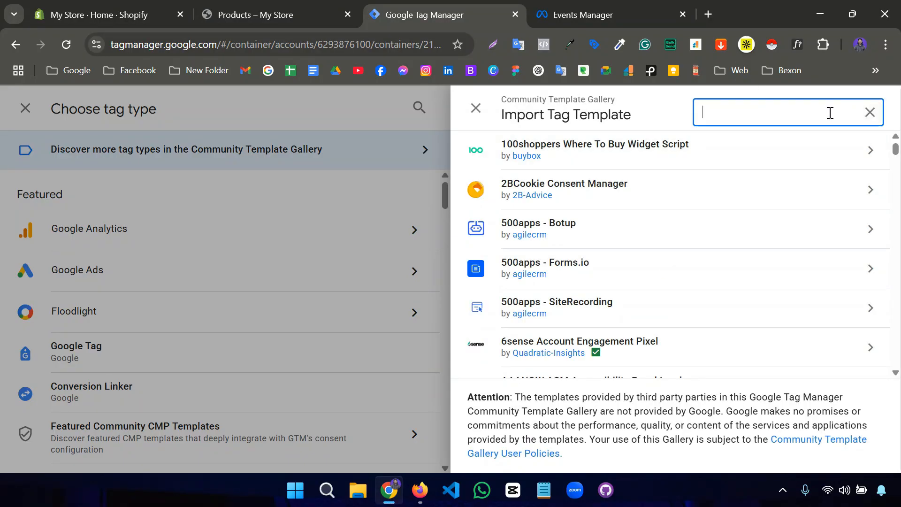
type("face")
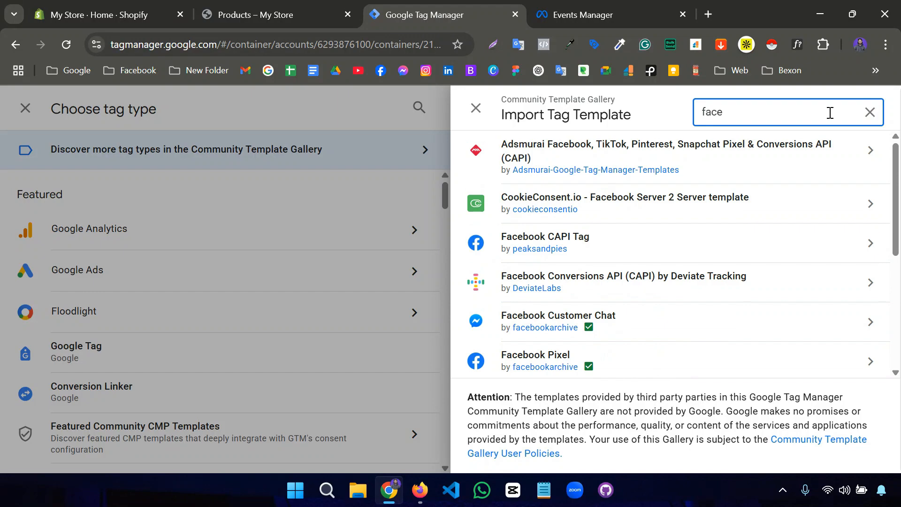
type("book p")
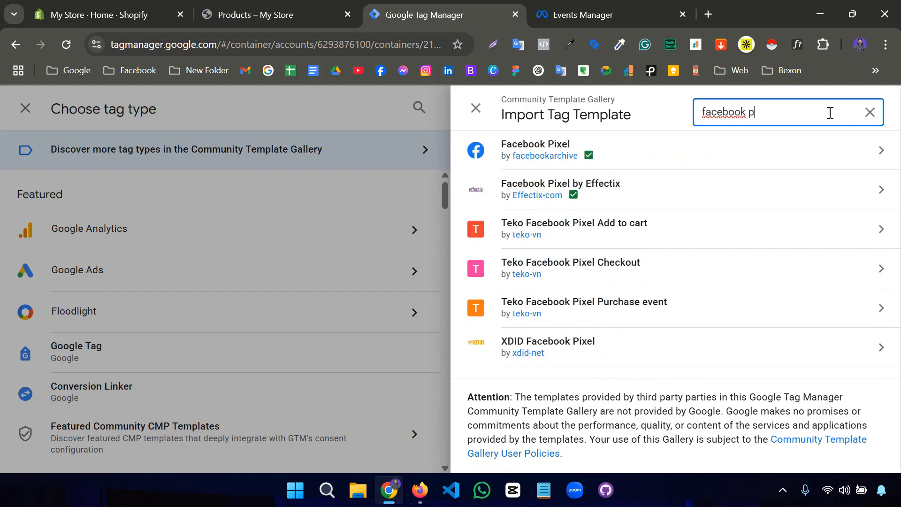
left_click(705, 156)
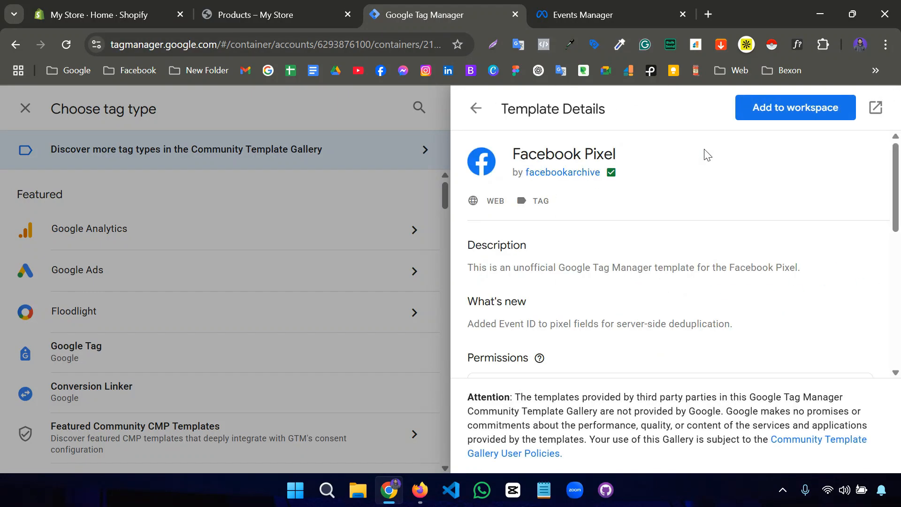
left_click(760, 113)
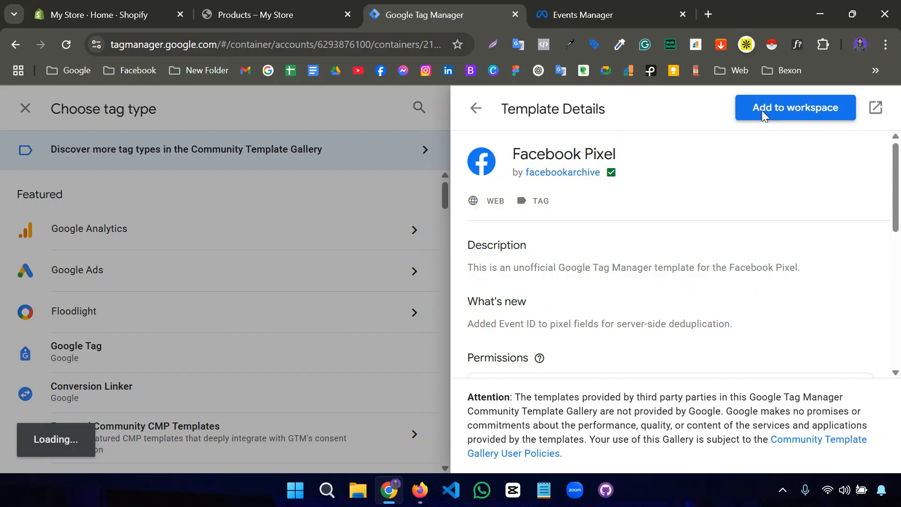
left_click(638, 439)
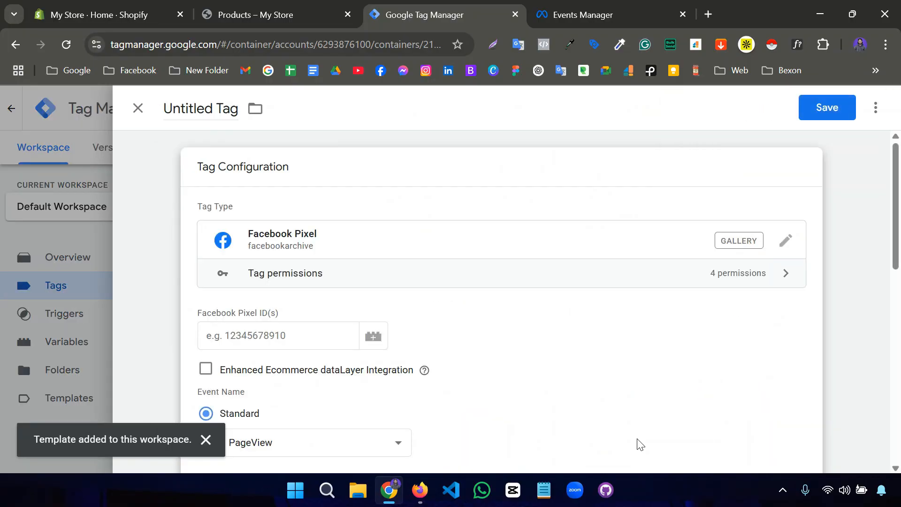
Name the new tag Facebook Pixel
double_click(218, 111)
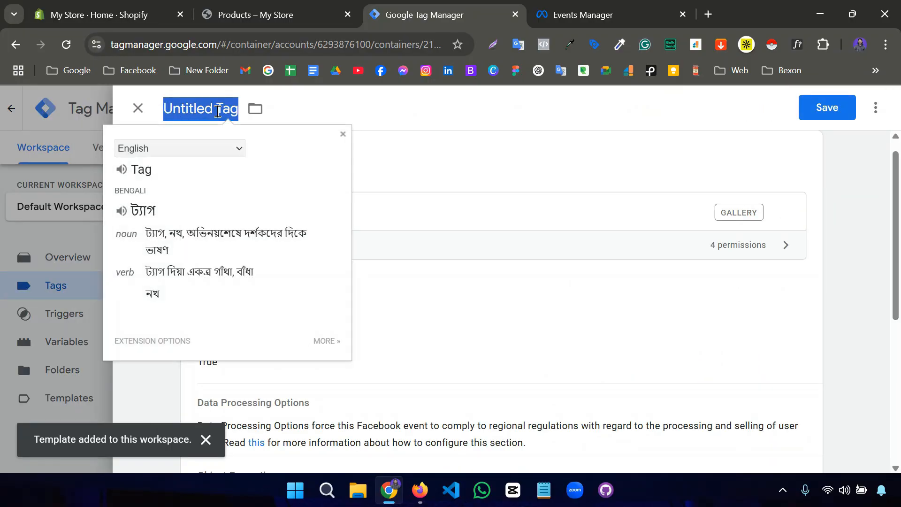
type("Faceb")
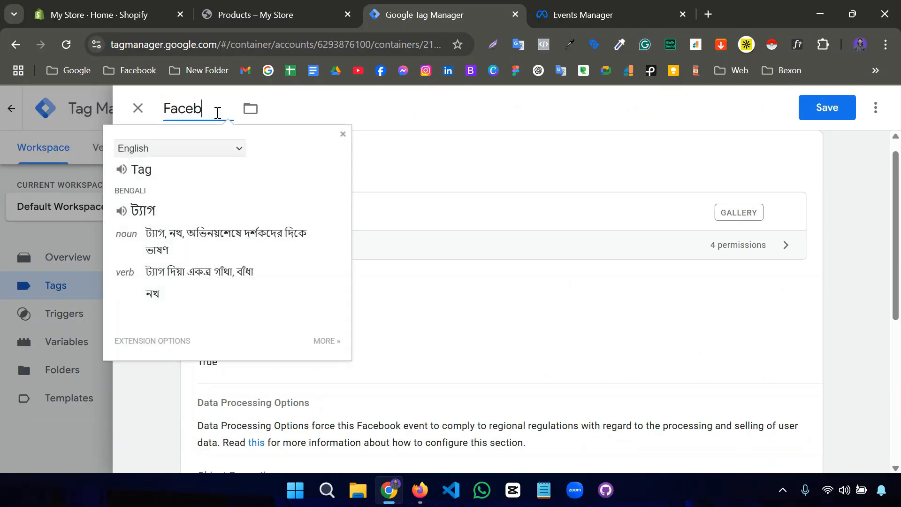
type("ook Pixel")
left_click(391, 115)
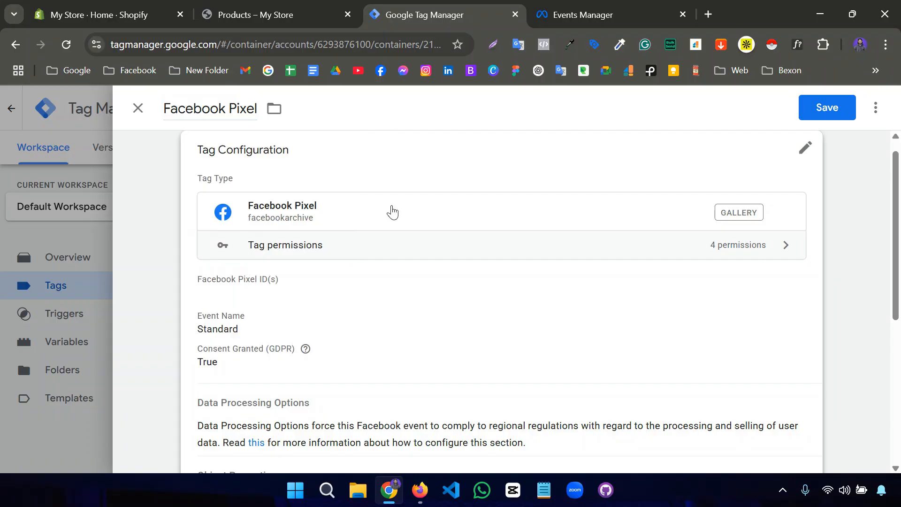
Paste the copied dataset ID as the tag's Facebook Pixel ID and compare it with the ID in Events Manager
left_click(392, 212)
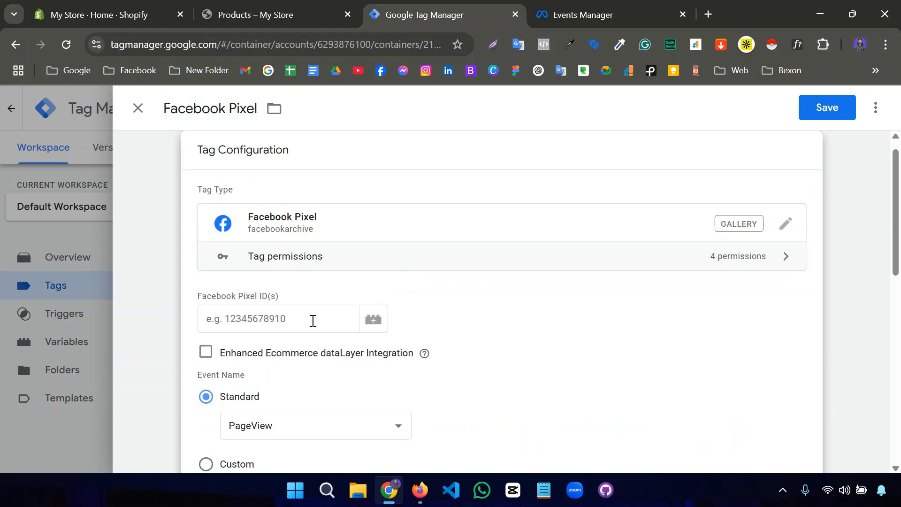
left_click(313, 321)
key("ctrl+v")
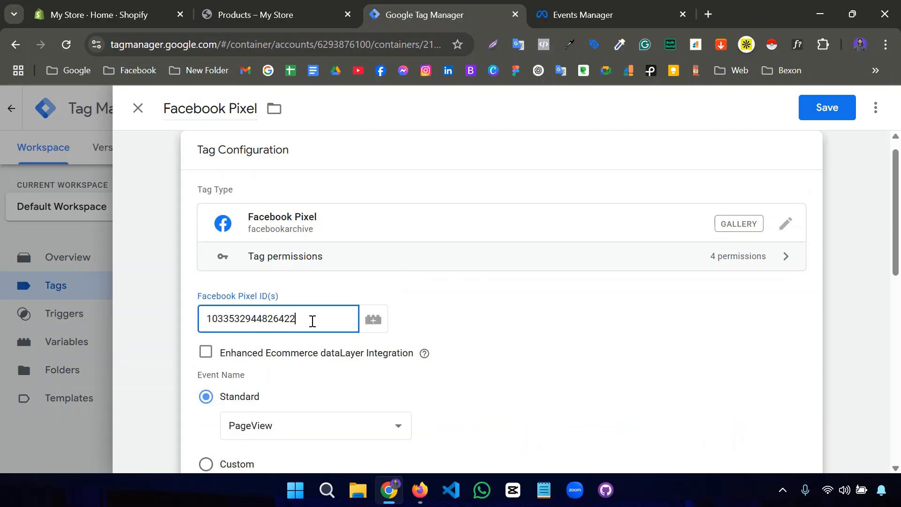
left_click(595, 12)
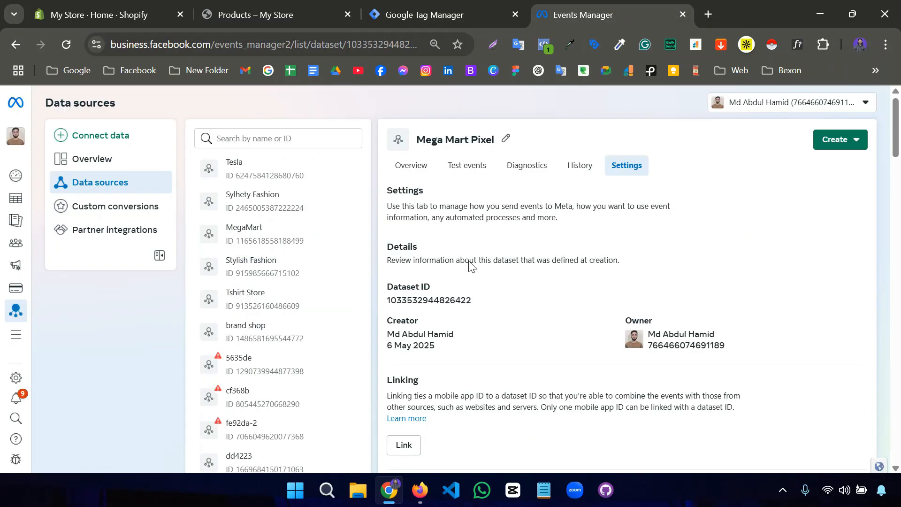
left_click(439, 15)
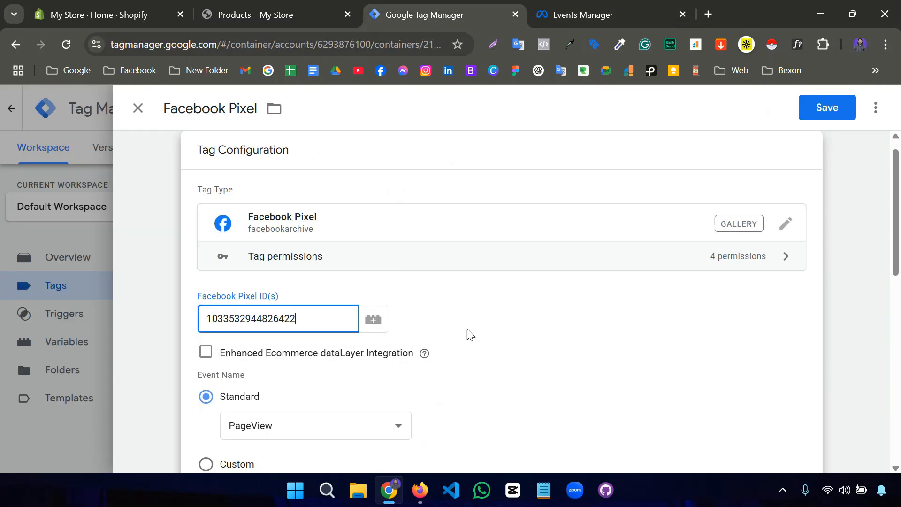
left_click(487, 326)
Assign the All Pages firing trigger to the Facebook Pixel tag and save the tag
scroll(487, 325, "down", 2)
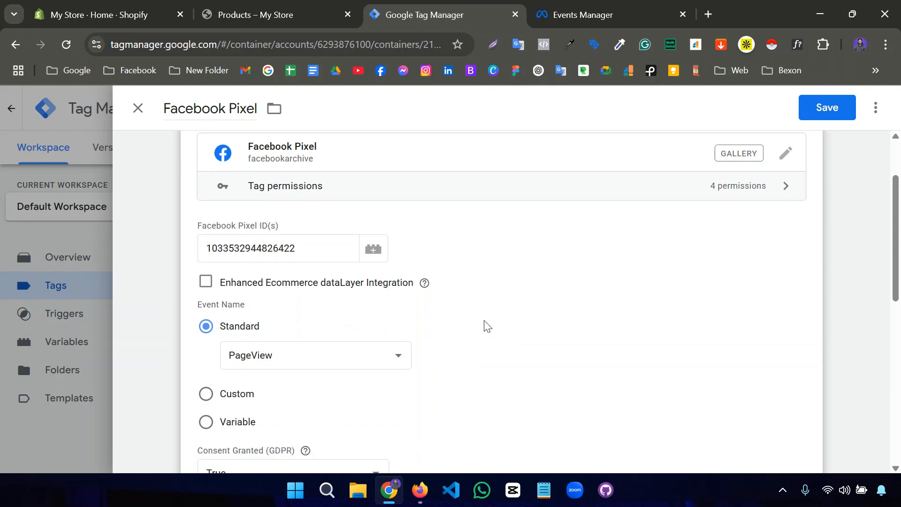
scroll(487, 325, "up", 2)
scroll(486, 327, "down", 2)
scroll(486, 328, "down", 9)
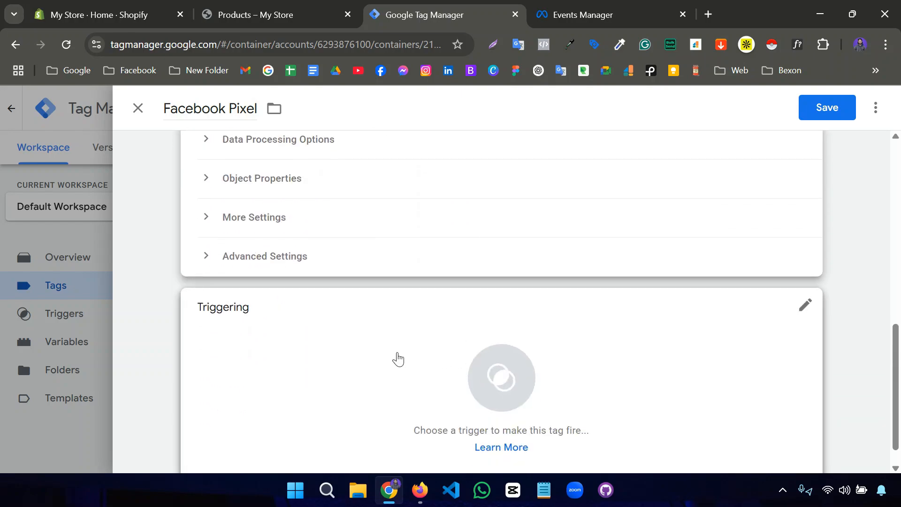
left_click(397, 355)
left_click(347, 181)
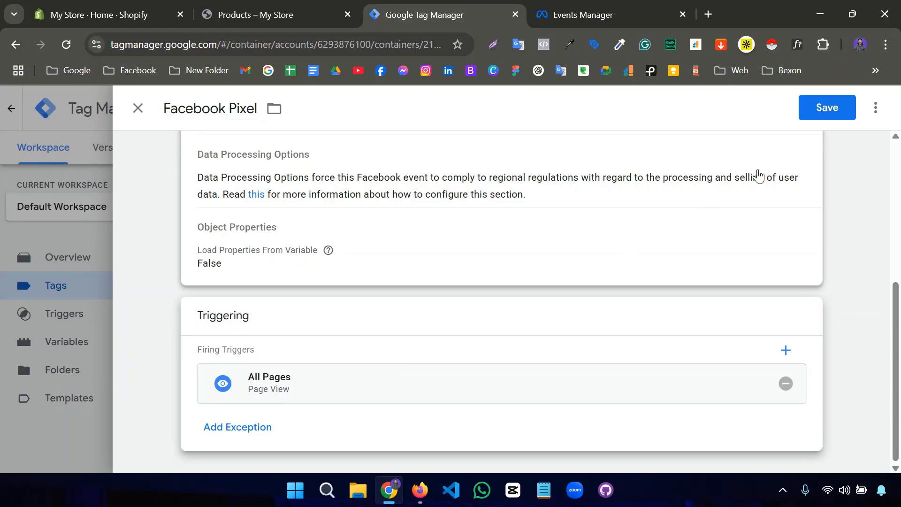
left_click(827, 112)
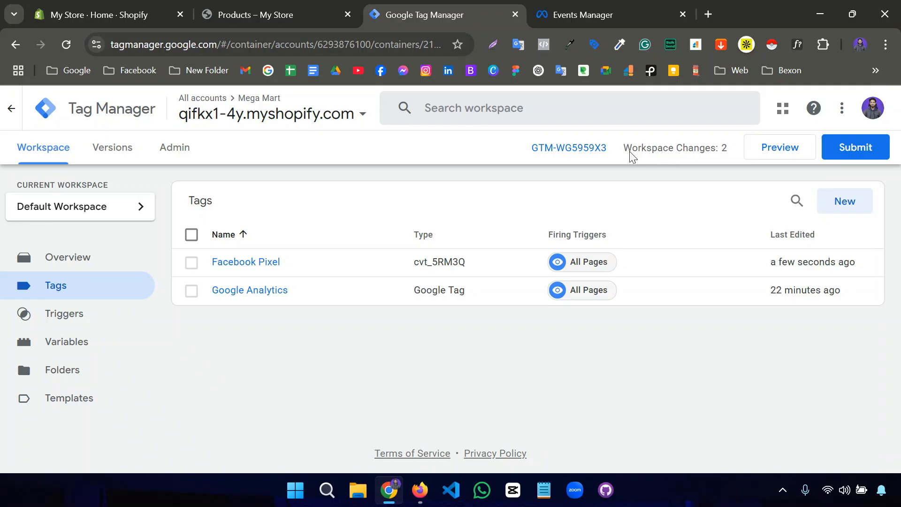
Publish the workspace changes as a new version named Facebook Pixel
left_click(855, 150)
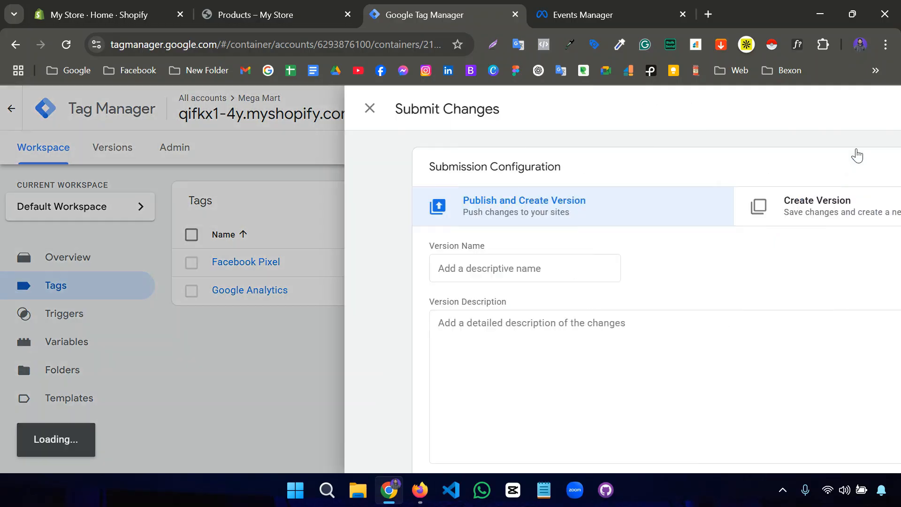
left_click(279, 266)
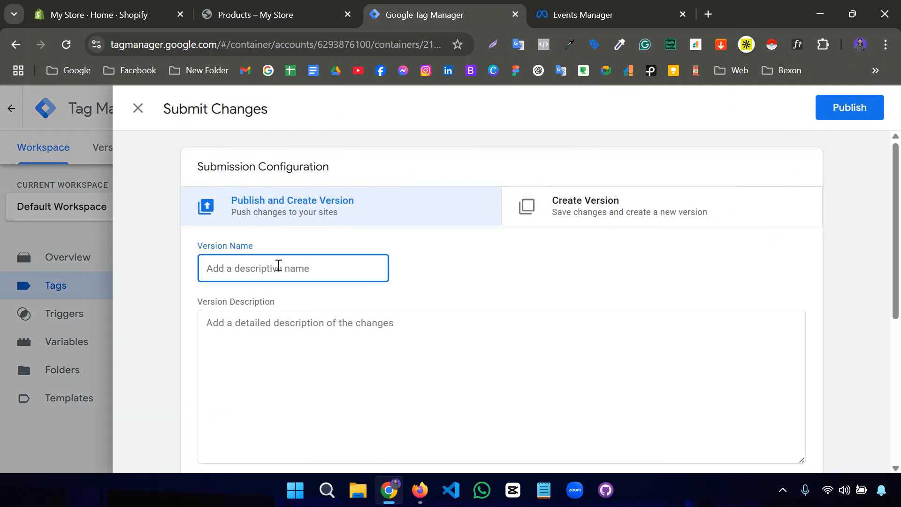
type("Facebook Pixel")
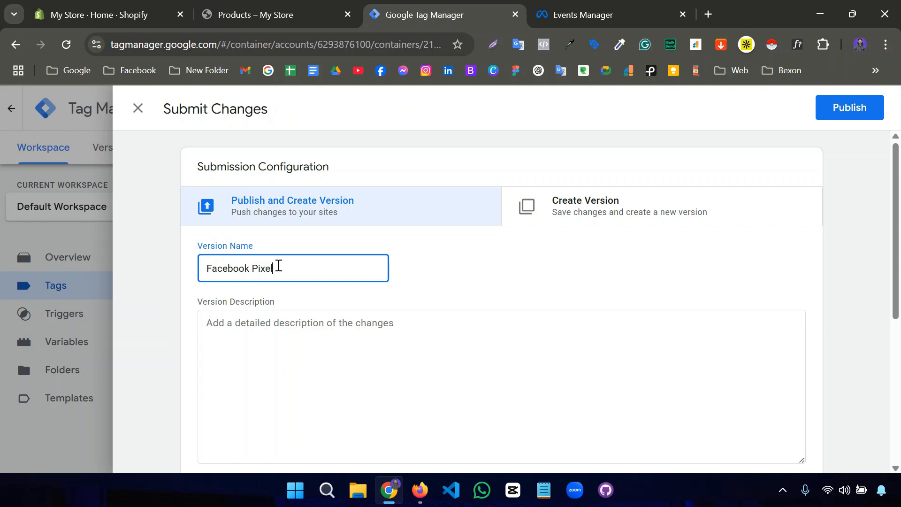
scroll(364, 319, "down", 5)
scroll(365, 324, "up", 5)
left_click(849, 107)
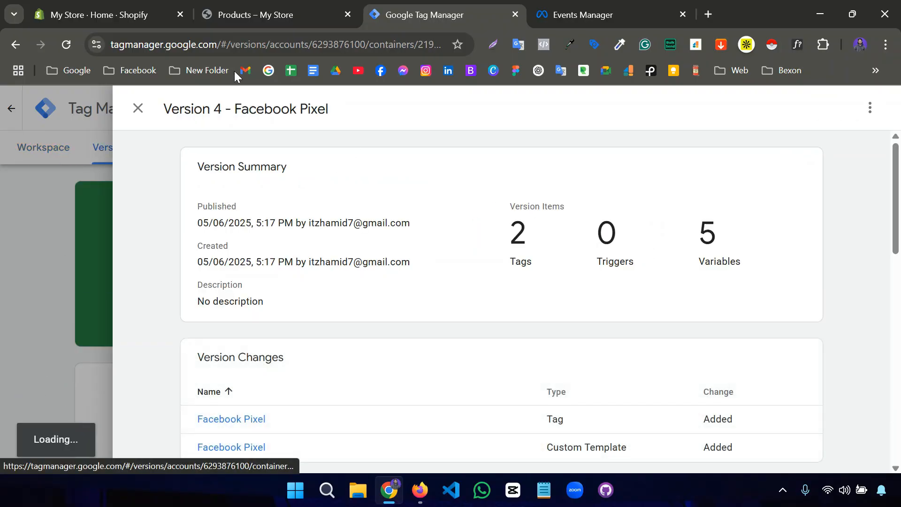
Close the published version's details and open the workspace's list of tags
left_click(138, 109)
left_click(44, 161)
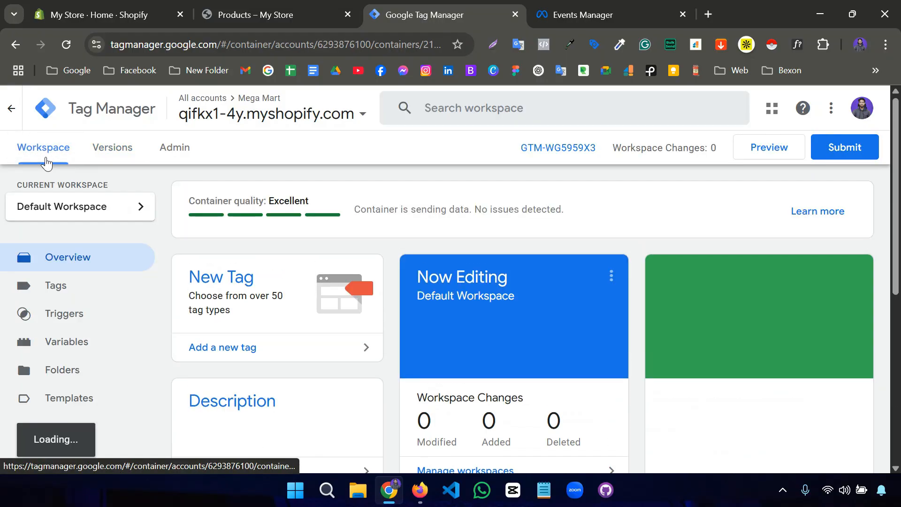
left_click(97, 291)
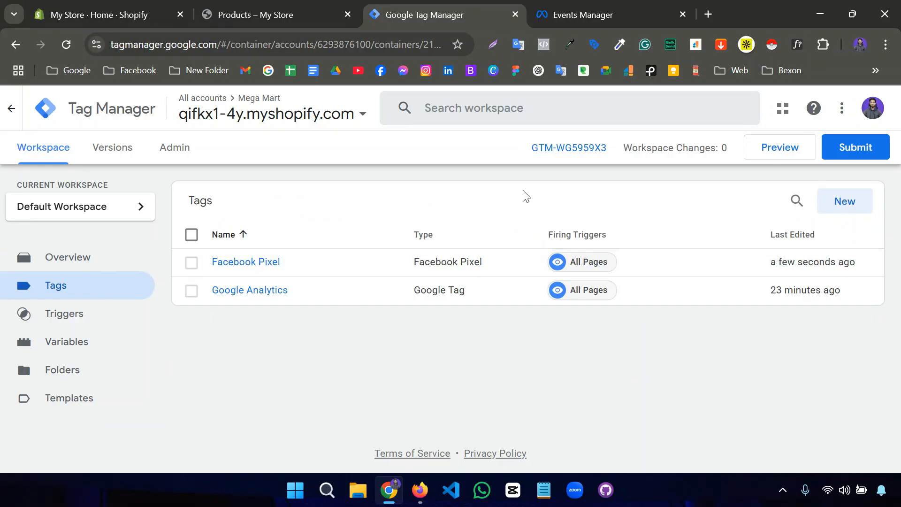
Search the web for "meta pixel helper", view the extension's Chrome Web Store page and close it
left_click(709, 14)
type("me")
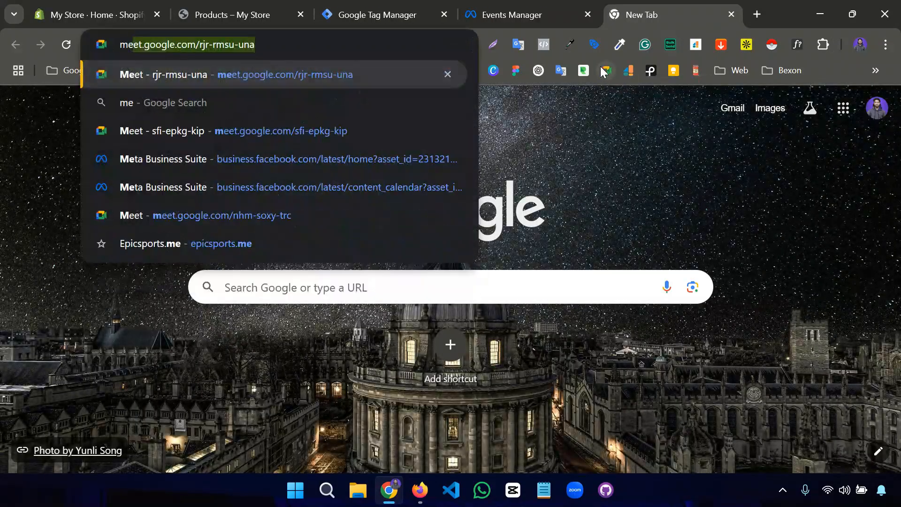
type("ta pixel")
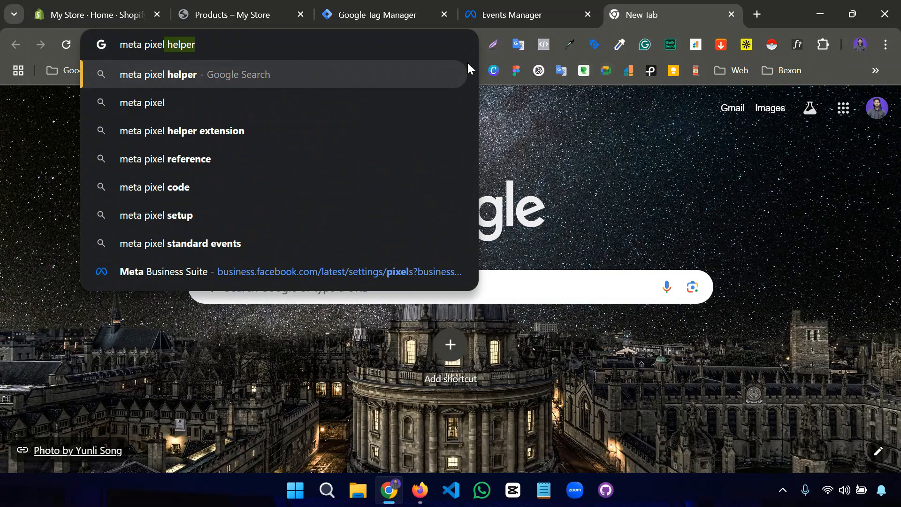
type(" helper")
key("Return")
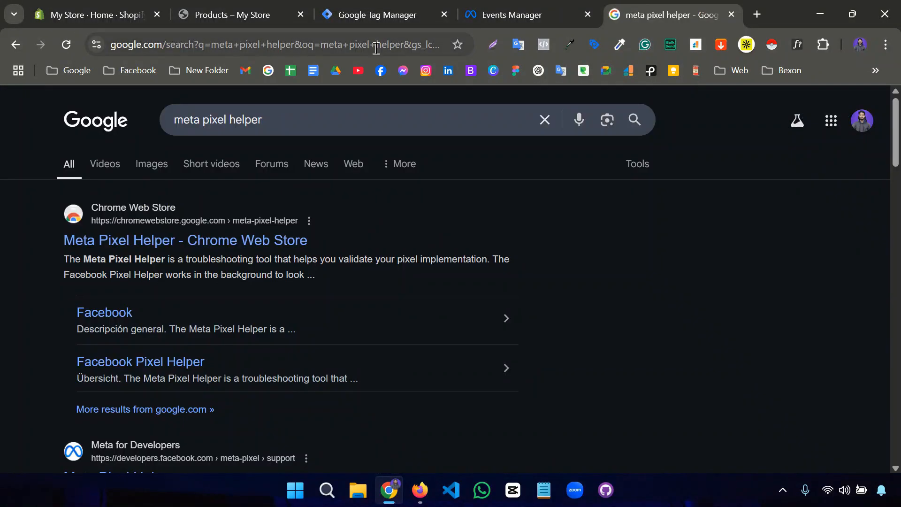
left_click(214, 244)
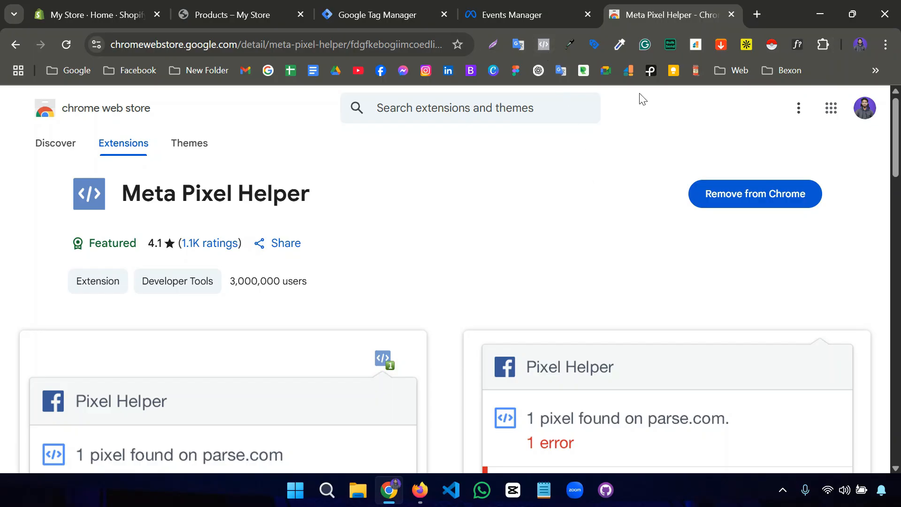
left_click(731, 14)
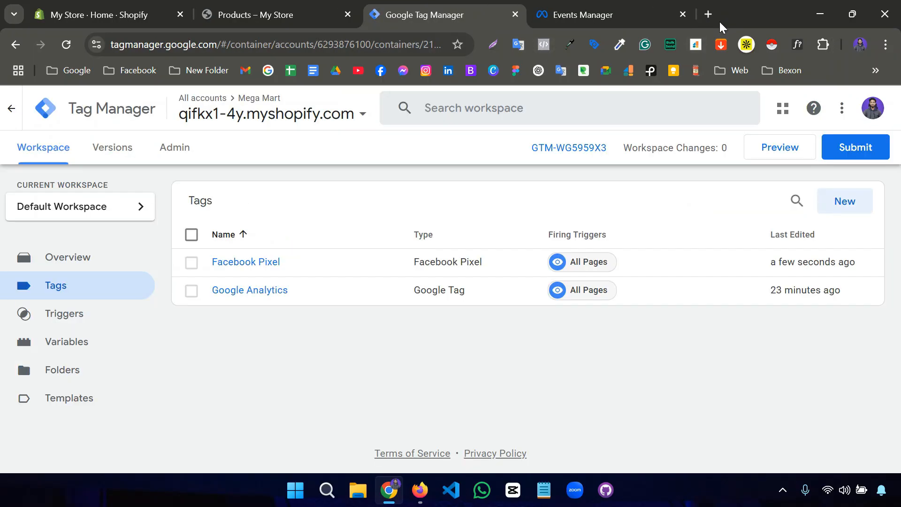
Reload the store's Products page, inspect it with Meta Pixel Helper, and compare the pixel ID with the dataset ID in Events Manager
left_click(297, 20)
left_click(67, 44)
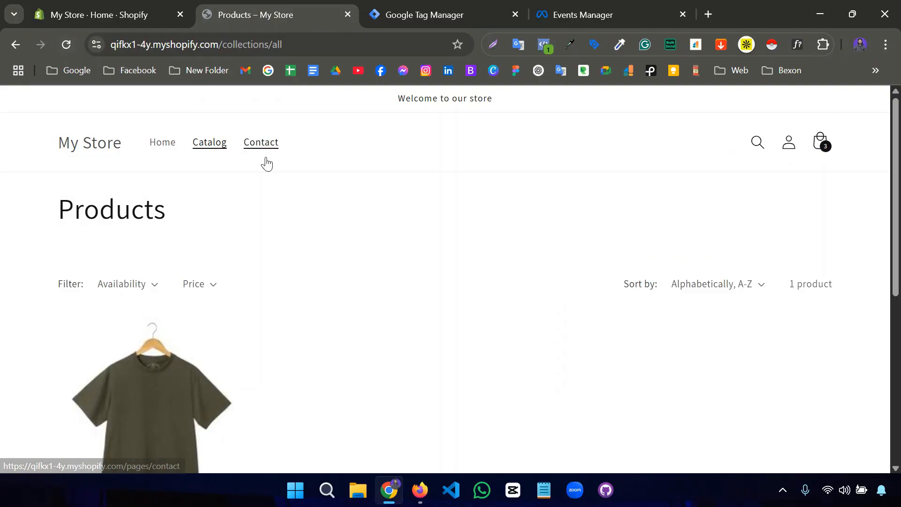
left_click(540, 48)
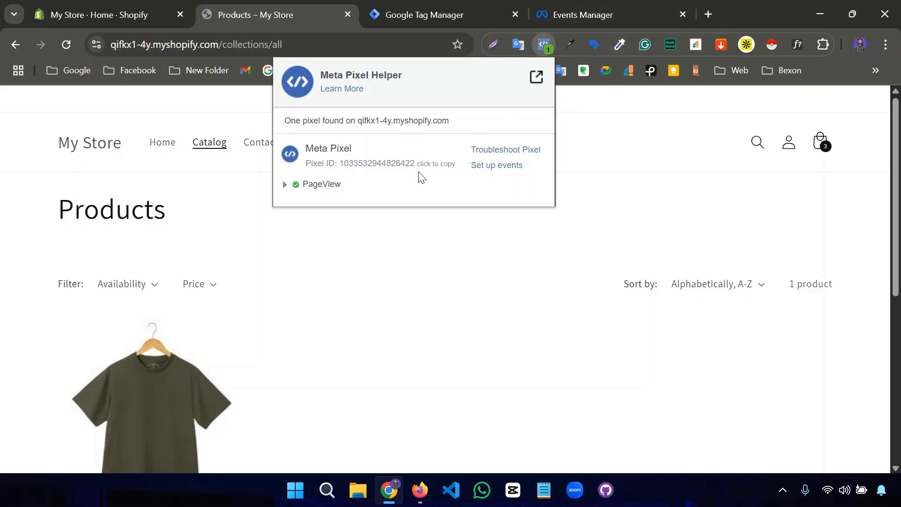
left_click(604, 16)
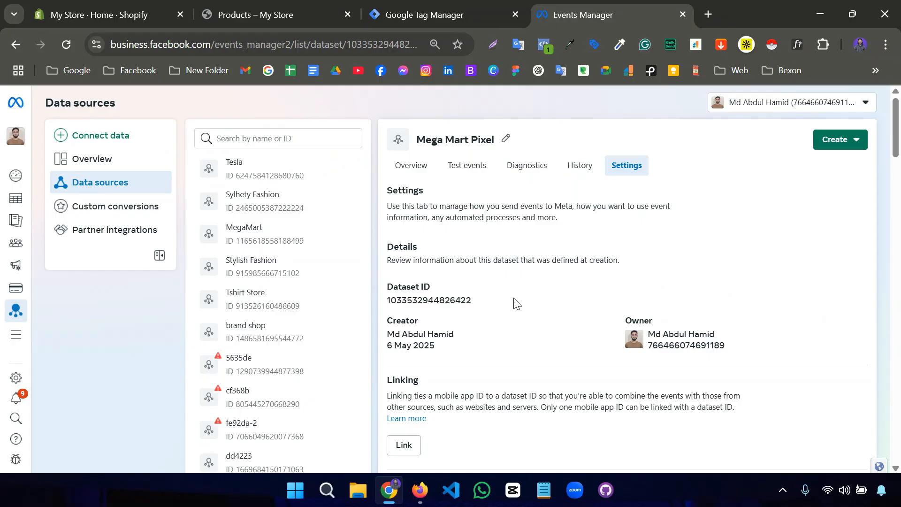
left_click(444, 15)
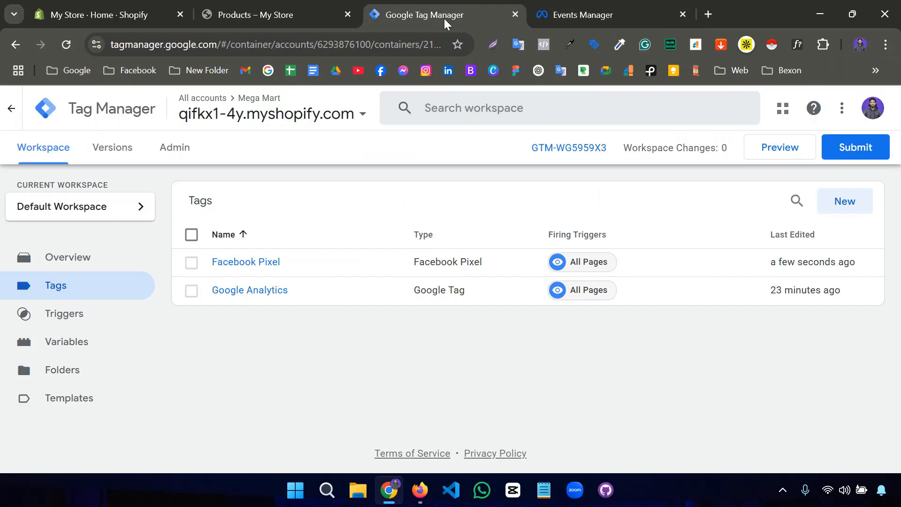
left_click(291, 18)
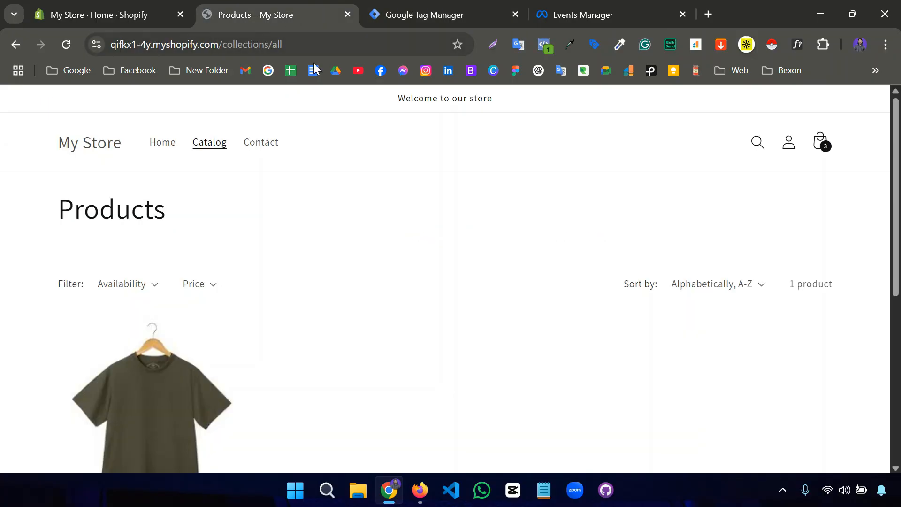
left_click(426, 19)
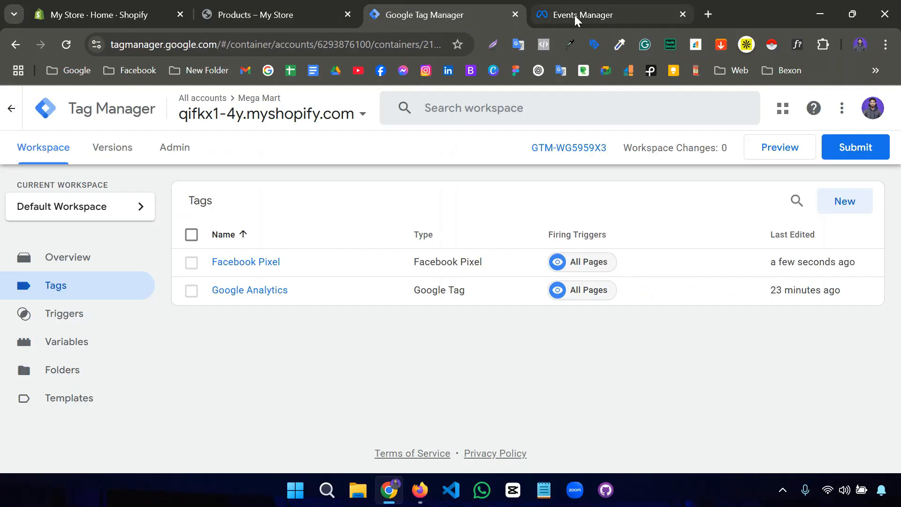
Open Test events for Mega Mart Pixel in Events Manager and expand the check for the website's events
left_click(575, 15)
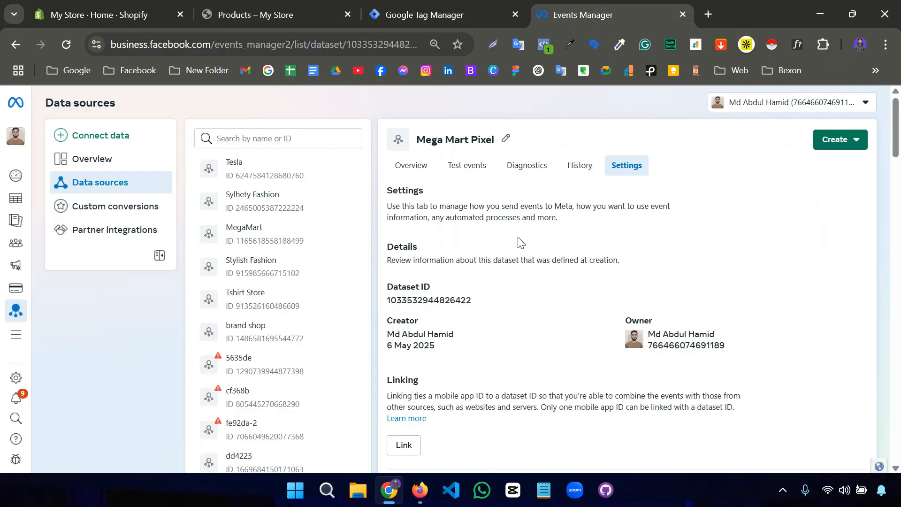
left_click(467, 167)
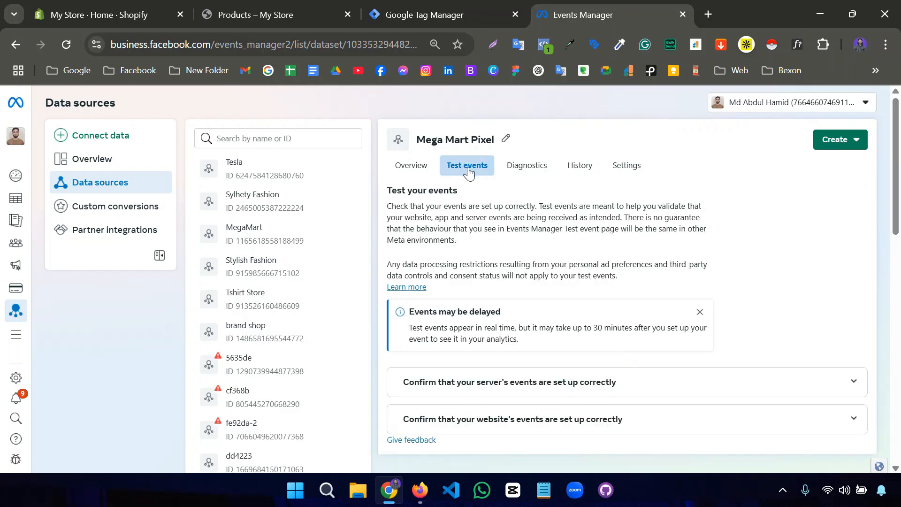
scroll(519, 282, "down", 2)
scroll(518, 283, "down", 1)
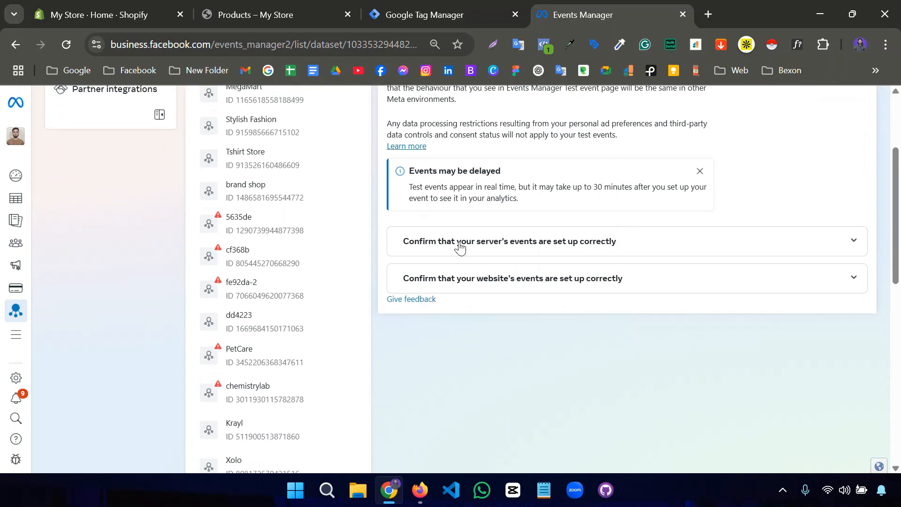
left_click(458, 281)
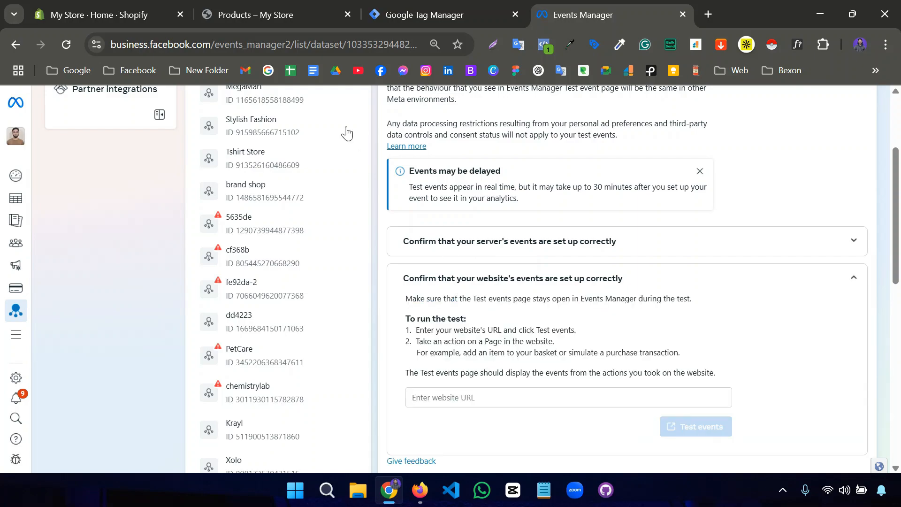
Visit the store's home page to trigger a test event and return to the Test events page in Events Manager
left_click(292, 24)
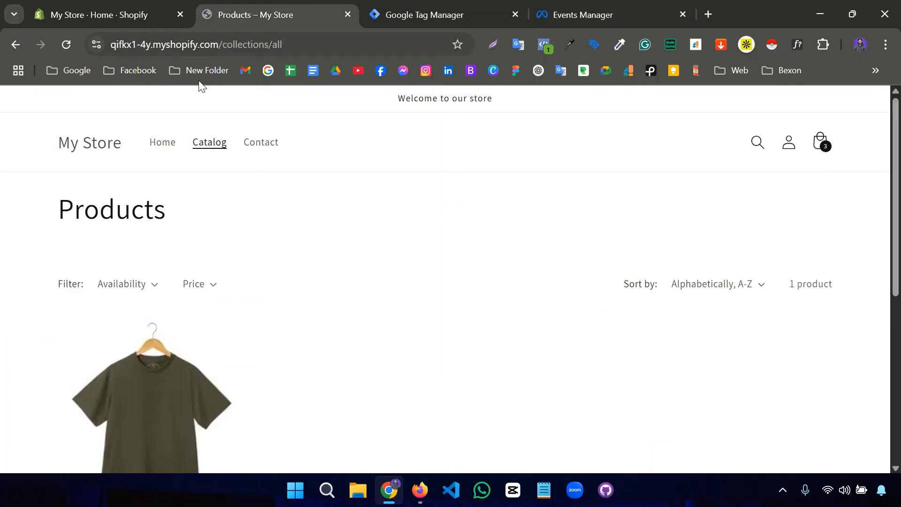
left_click(102, 144)
left_click(224, 43)
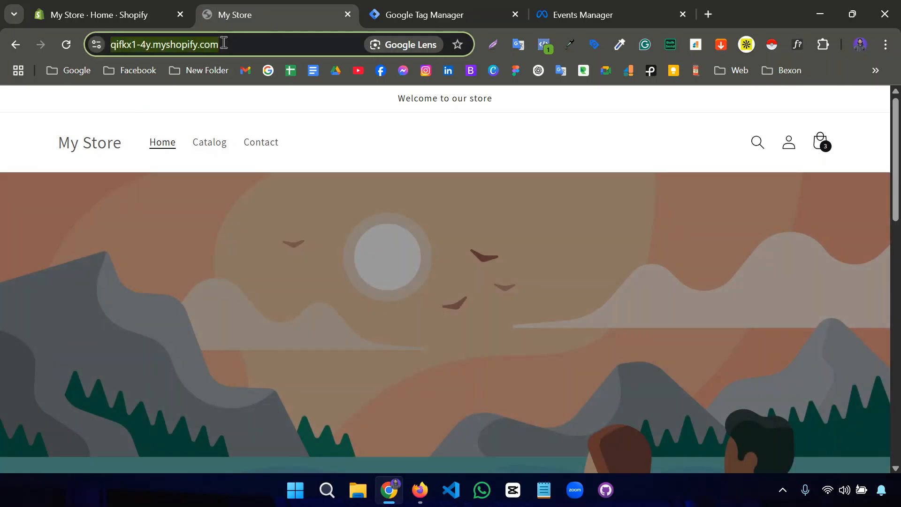
left_click(578, 14)
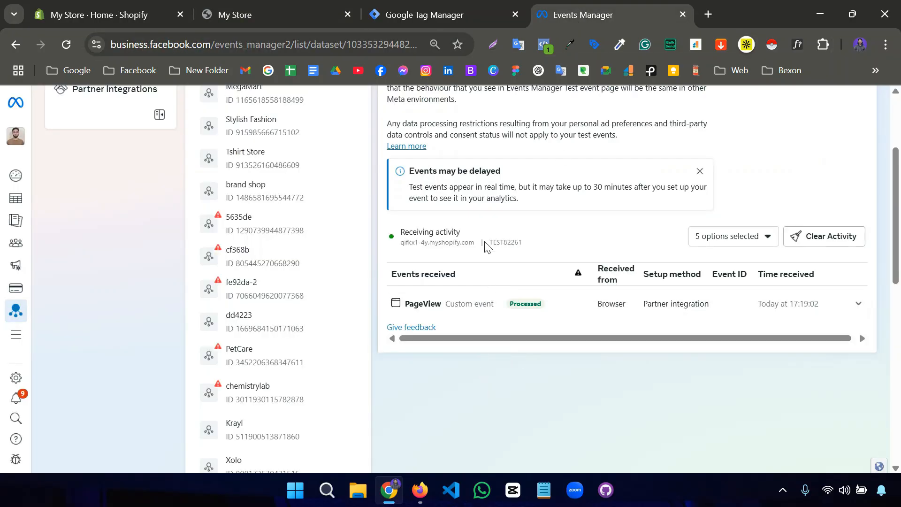
Review the received test events and dismiss the "Events may be delayed" notice
scroll(503, 272, "down", 1)
scroll(505, 275, "up", 2)
scroll(503, 271, "up", 2)
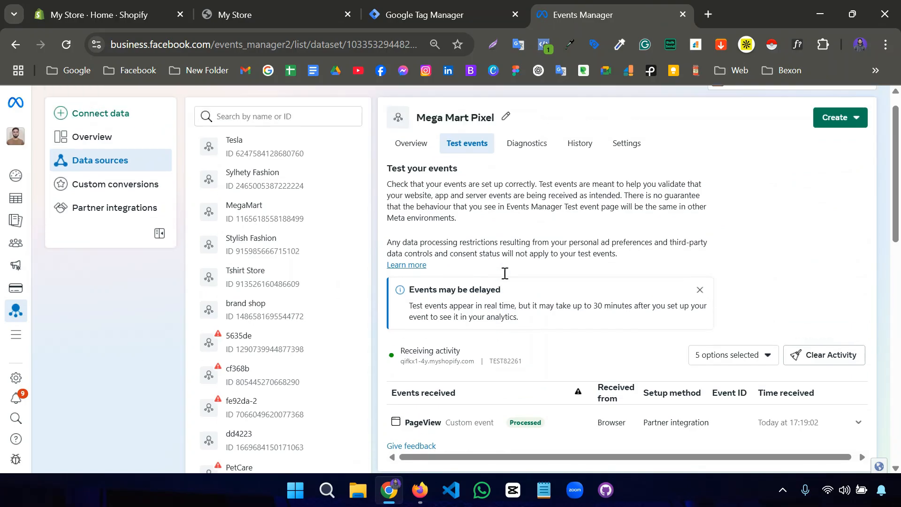
left_click(700, 313)
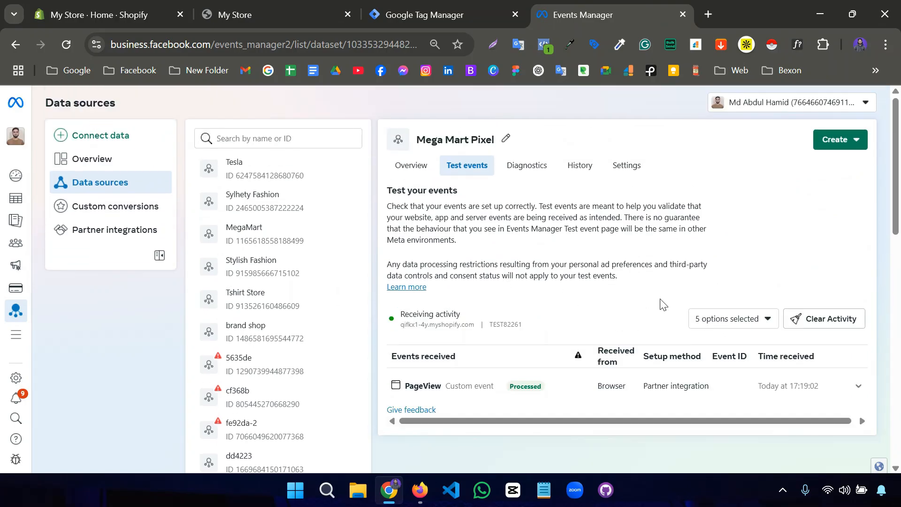
Visit the store's Catalog page and check the received events for Mega Mart Pixel in Events Manager
left_click(286, 13)
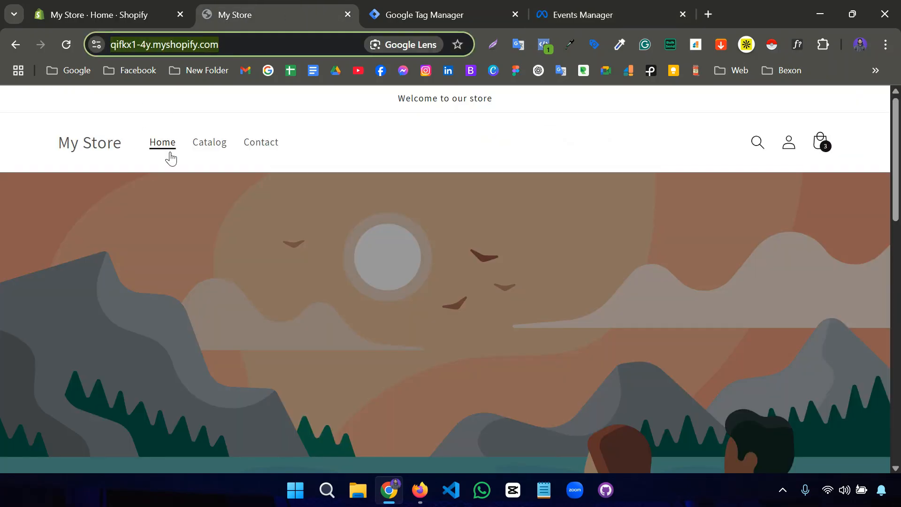
left_click(209, 145)
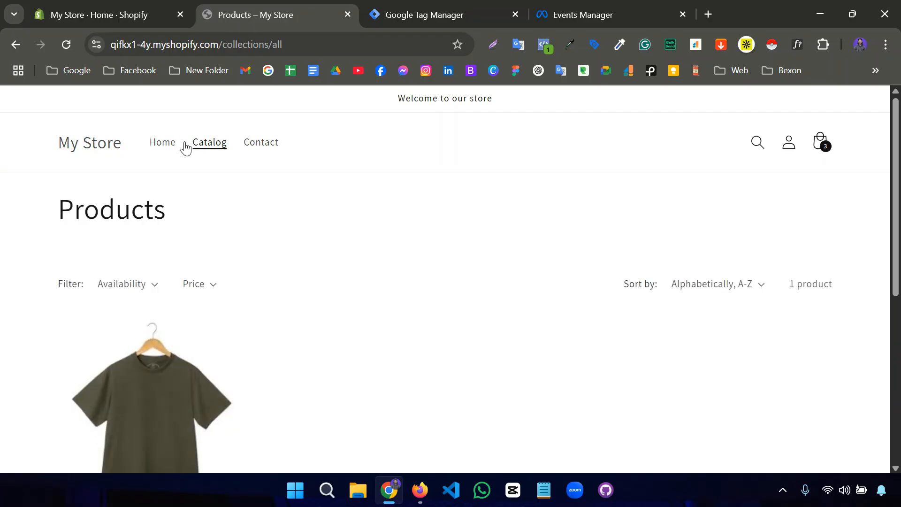
left_click(433, 13)
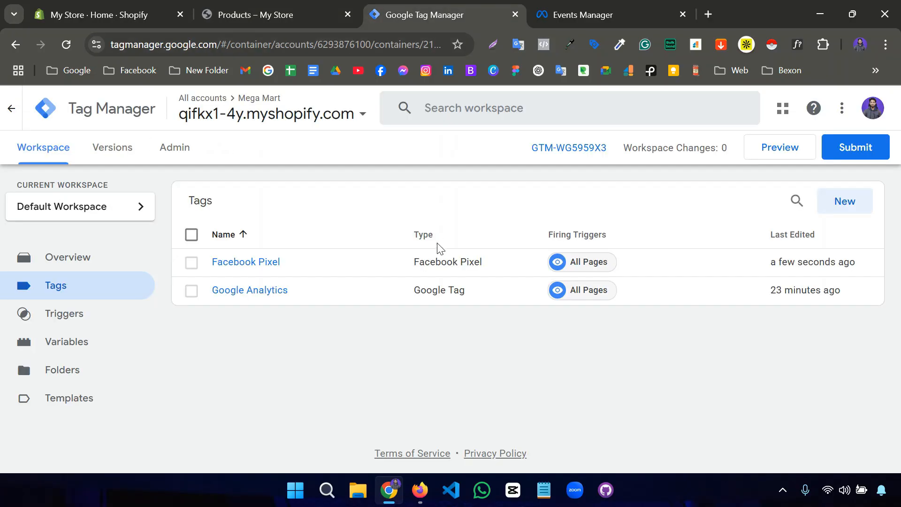
left_click(583, 17)
scroll(532, 250, "down", 3)
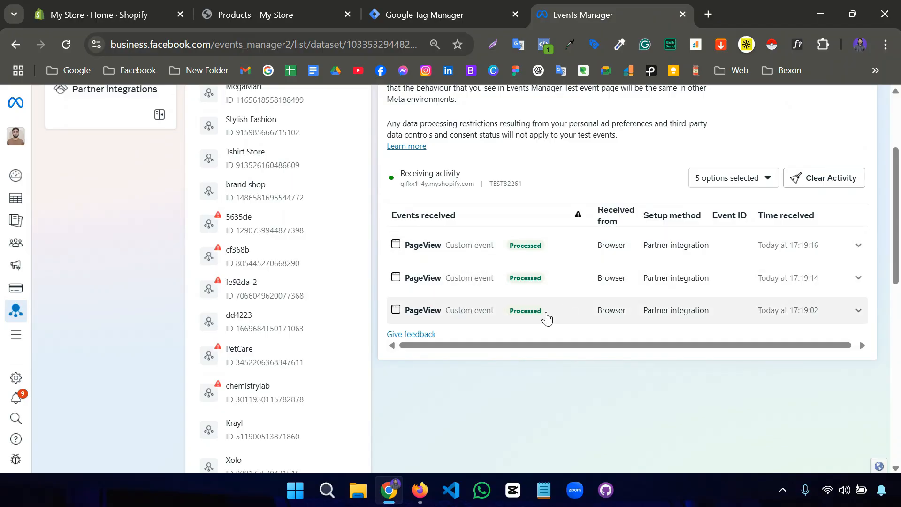
scroll(544, 328, "up", 3)
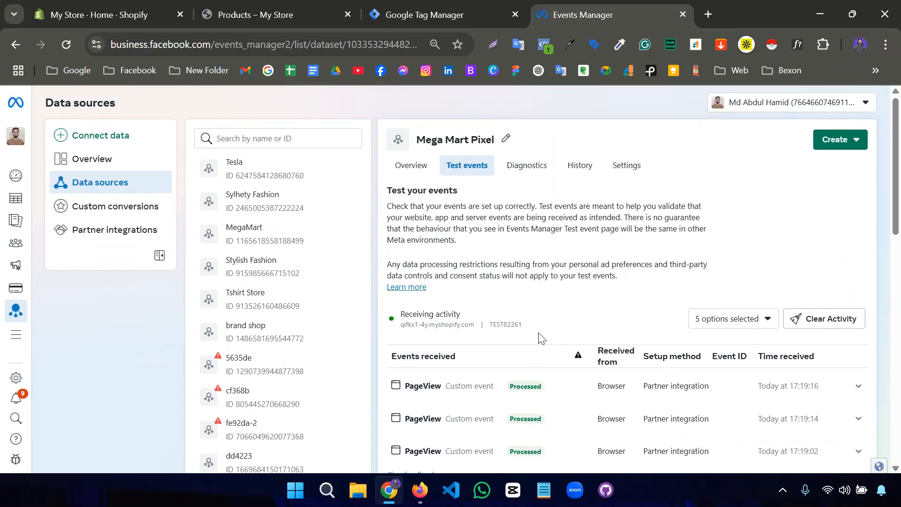